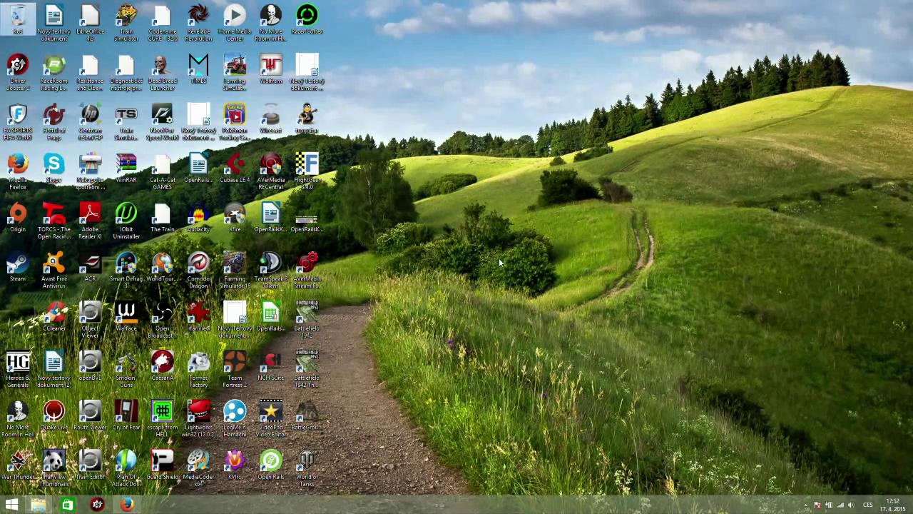
- Create a folder named "OR navod" in the root of local disk E:
{"action": "left_click", "coordinate": [502, 261]}
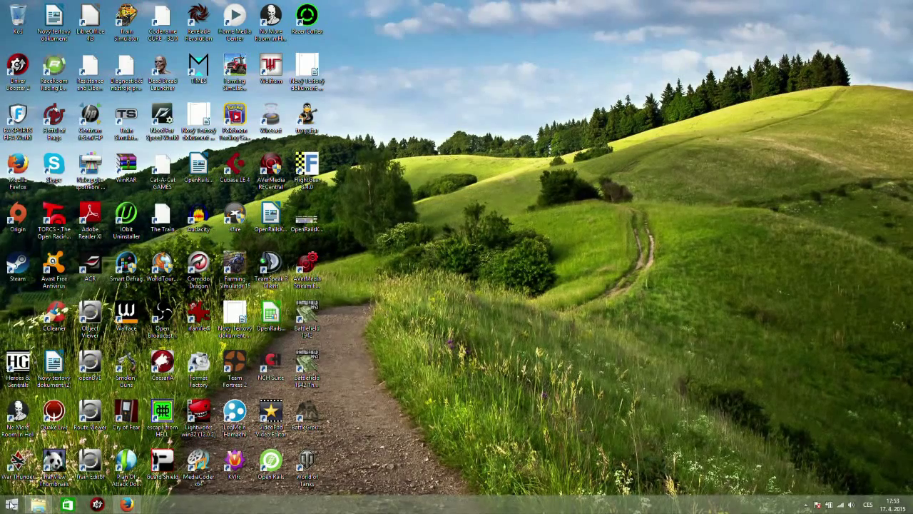
{"action": "left_click", "coordinate": [38, 504]}
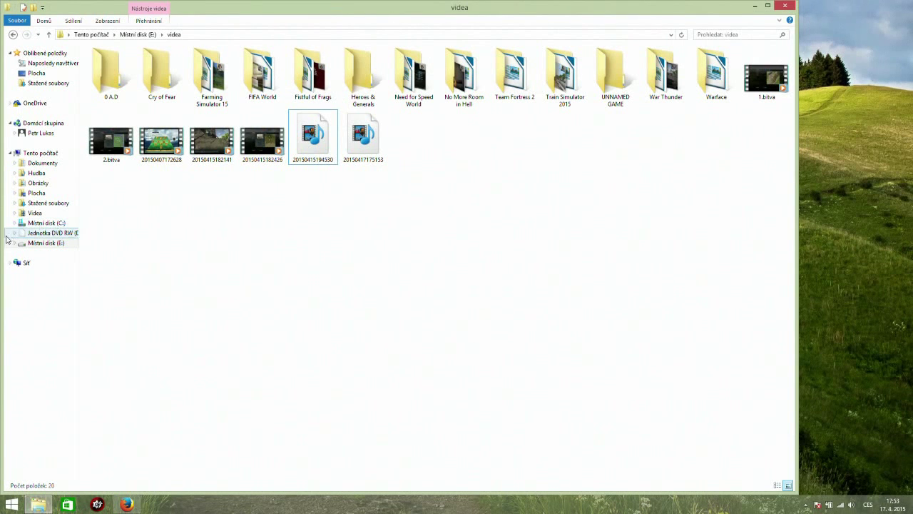
{"action": "left_click", "coordinate": [42, 243]}
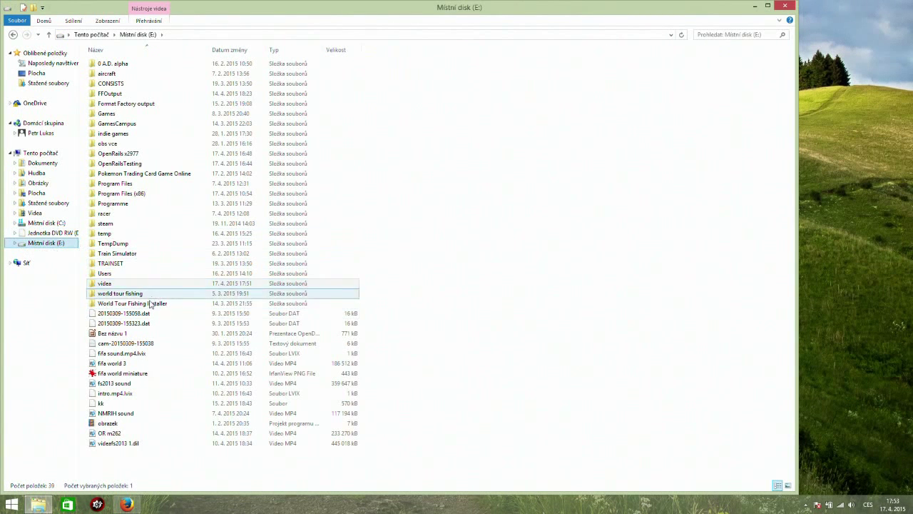
{"action": "left_click", "coordinate": [184, 471]}
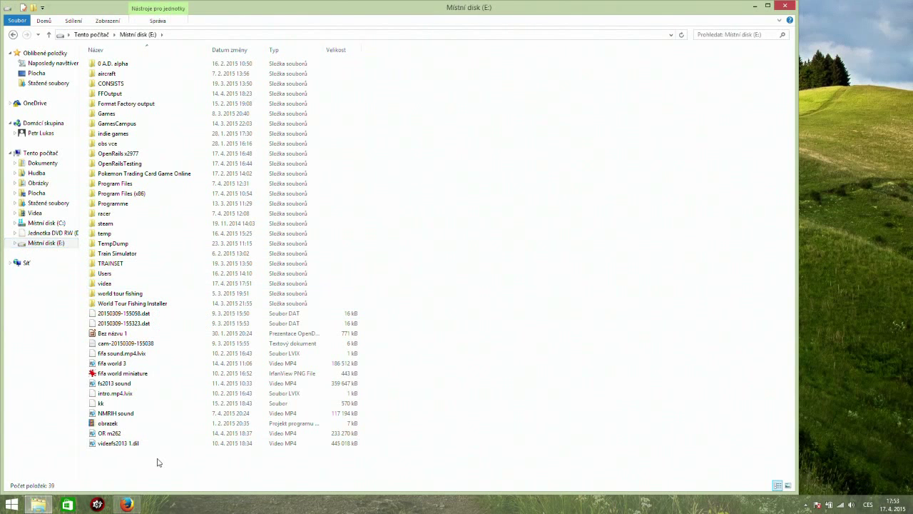
{"action": "right_click", "coordinate": [111, 459]}
{"action": "mouse_move", "coordinate": [146, 435]}
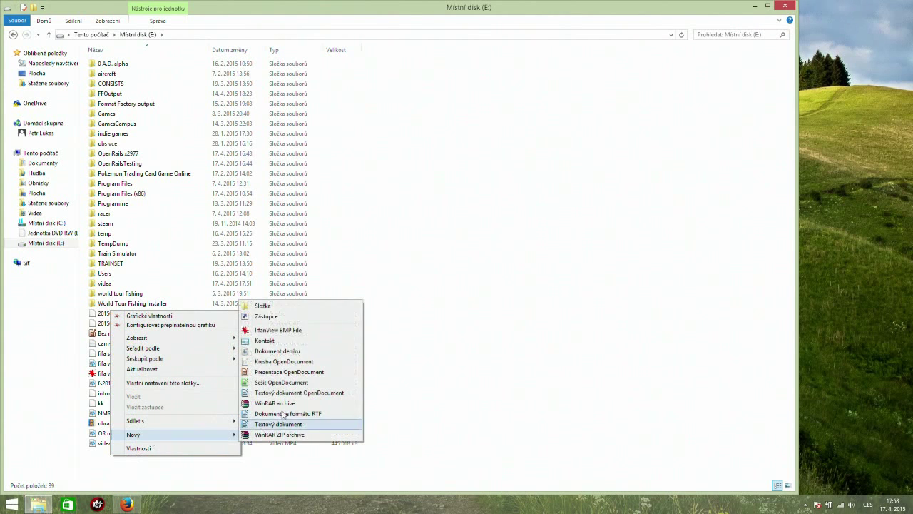
{"action": "left_click", "coordinate": [285, 305]}
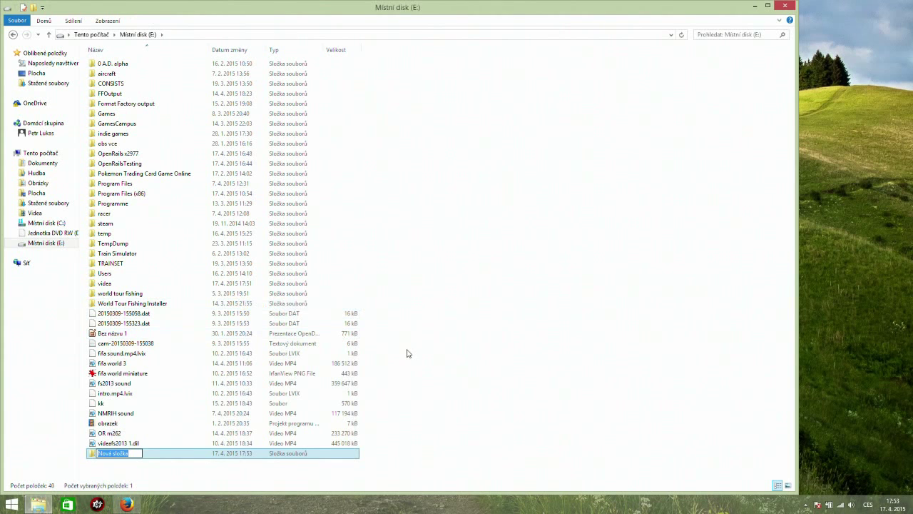
{"action": "key", "text": "BackSpace"}
{"action": "type", "text": "OR navod"}
{"action": "left_click", "coordinate": [92, 457]}
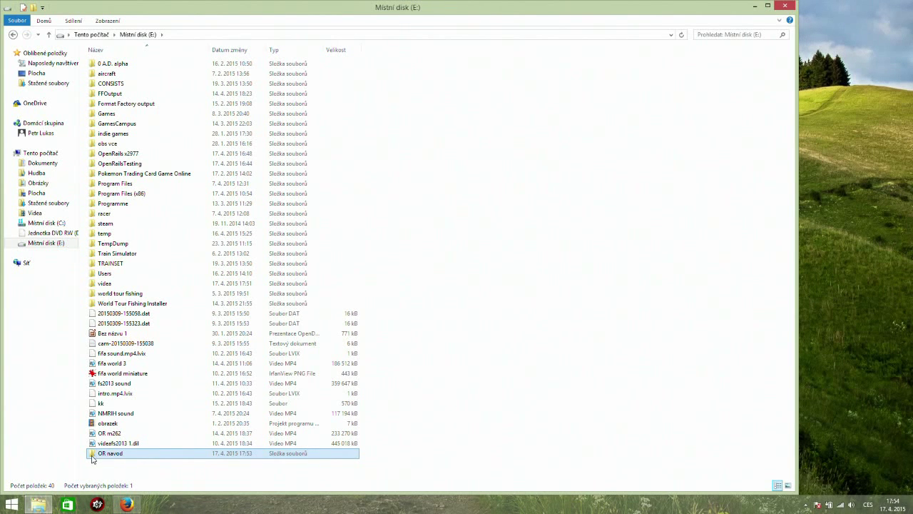
- Open the OR navod folder and create a subfolder named "Global" in it
{"action": "double_click", "coordinate": [92, 457]}
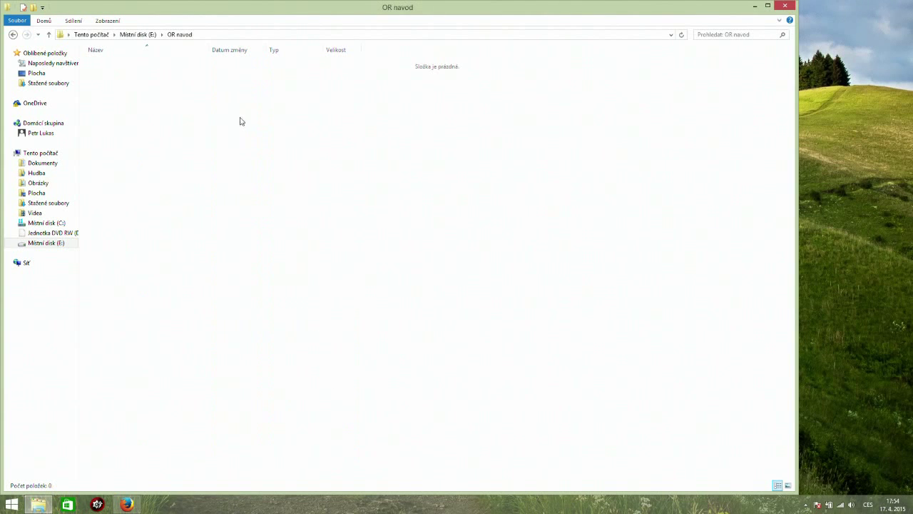
{"action": "right_click", "coordinate": [216, 150]}
{"action": "mouse_move", "coordinate": [267, 284]}
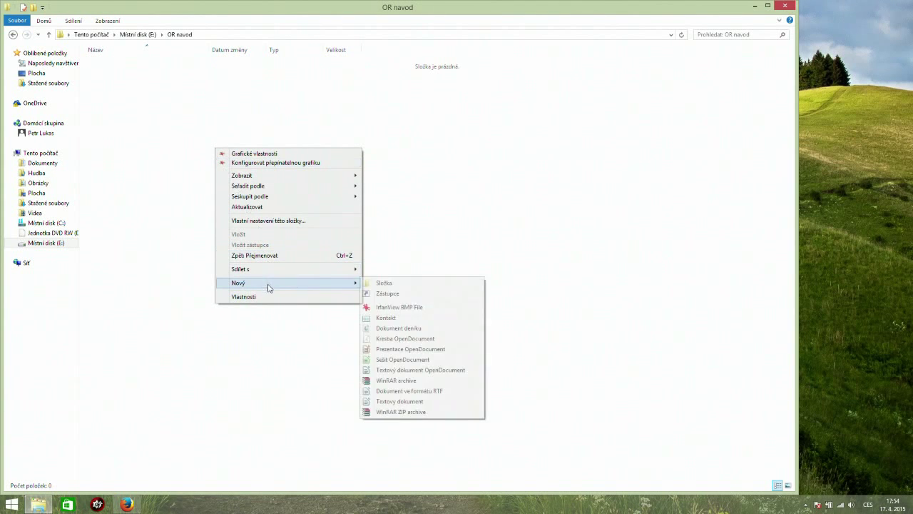
{"action": "left_click", "coordinate": [385, 284]}
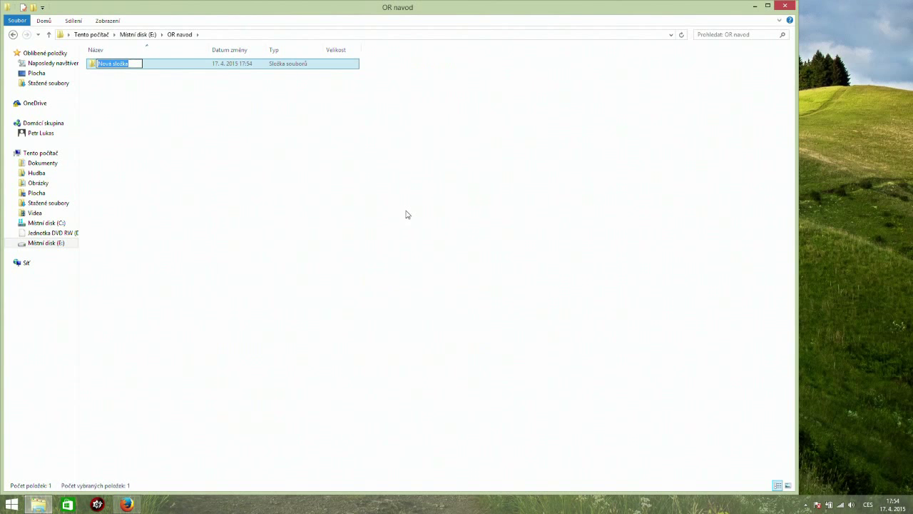
{"action": "type", "text": "Global"}
{"action": "left_click", "coordinate": [92, 65]}
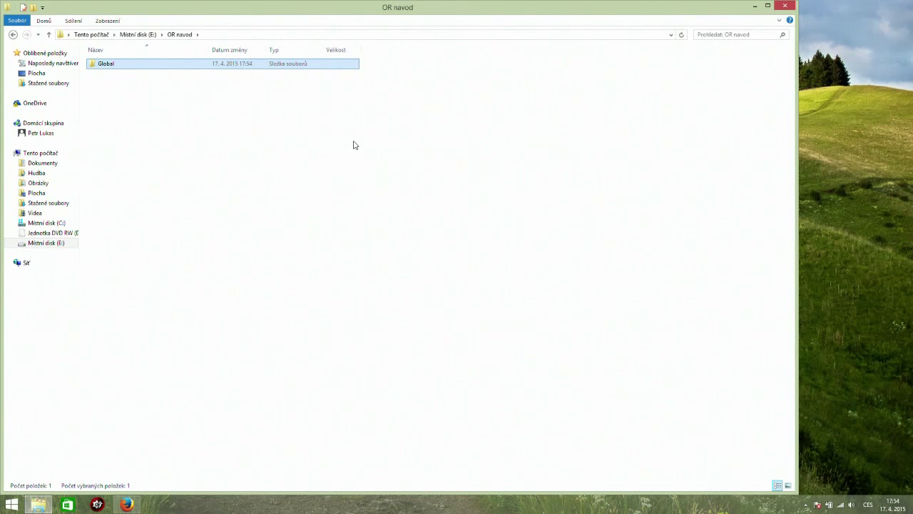
- Create a folder named "Sound" alongside Global in OR navod
{"action": "right_click", "coordinate": [201, 127]}
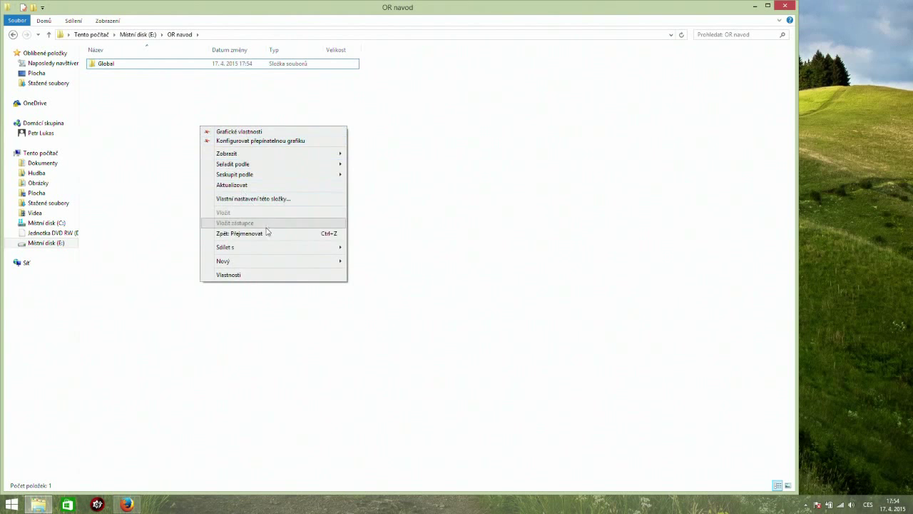
{"action": "mouse_move", "coordinate": [256, 264]}
{"action": "left_click", "coordinate": [361, 263]}
{"action": "type", "text": "Sound"}
{"action": "key", "text": "Return"}
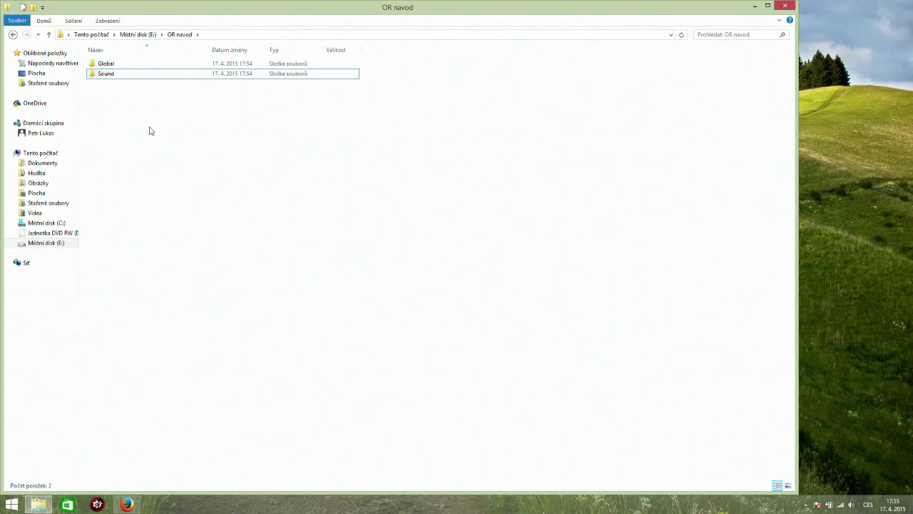
- Add a folder named "Routes" to the OR navod folder
{"action": "right_click", "coordinate": [108, 117]}
{"action": "mouse_move", "coordinate": [160, 261]}
{"action": "left_click", "coordinate": [269, 255]}
{"action": "type", "text": "Rou"}
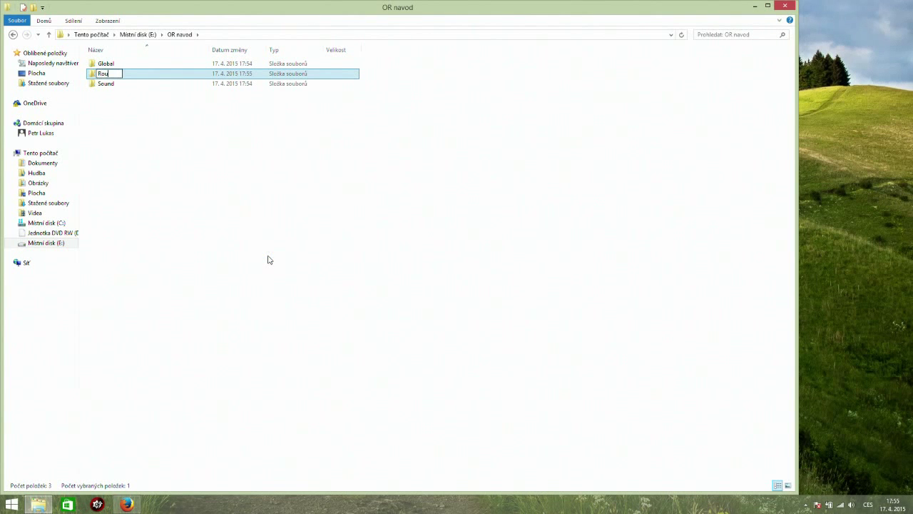
{"action": "type", "text": "tes"}
{"action": "left_click", "coordinate": [135, 141]}
- Create a fourth subfolder in OR navod and name it "Trains"
{"action": "right_click", "coordinate": [131, 128]}
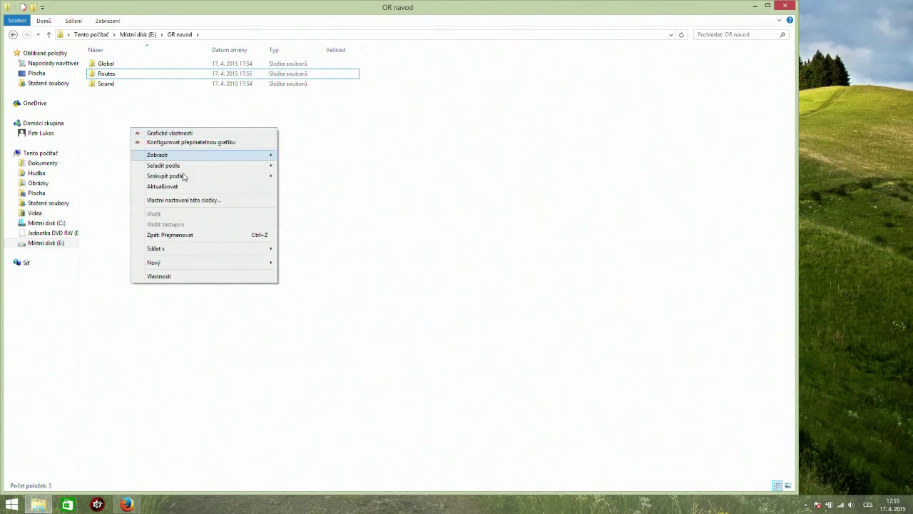
{"action": "mouse_move", "coordinate": [249, 263]}
{"action": "left_click", "coordinate": [311, 266]}
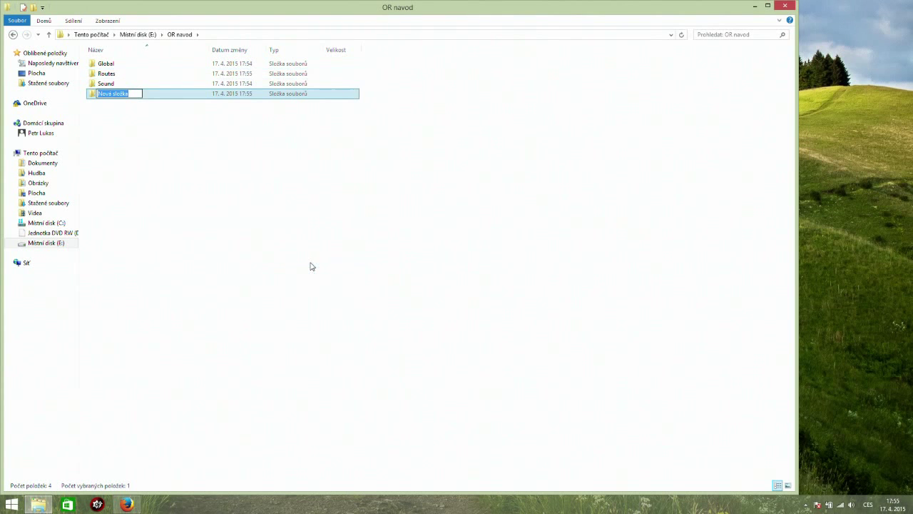
{"action": "type", "text": "Trains"}
{"action": "key", "text": "Return"}
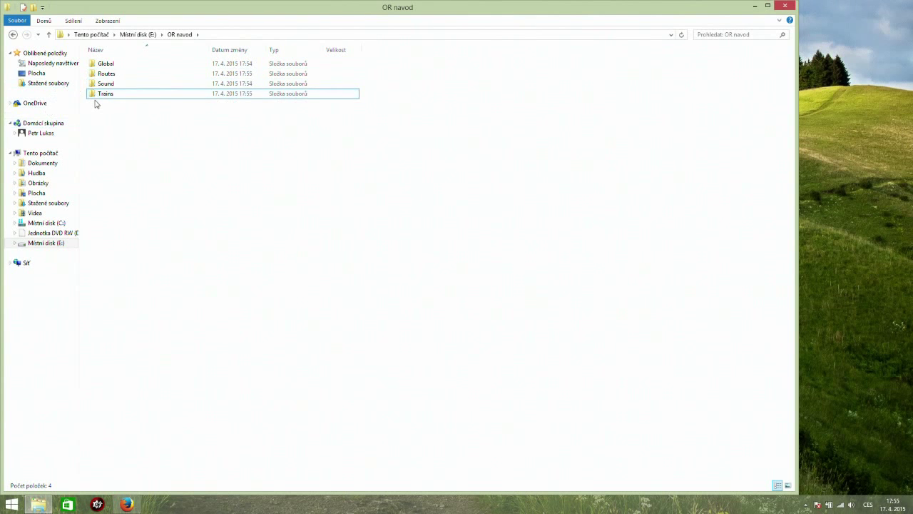
- Open the Trains folder and create a subfolder named "Trainset" in it
{"action": "double_click", "coordinate": [94, 97]}
{"action": "right_click", "coordinate": [159, 164]}
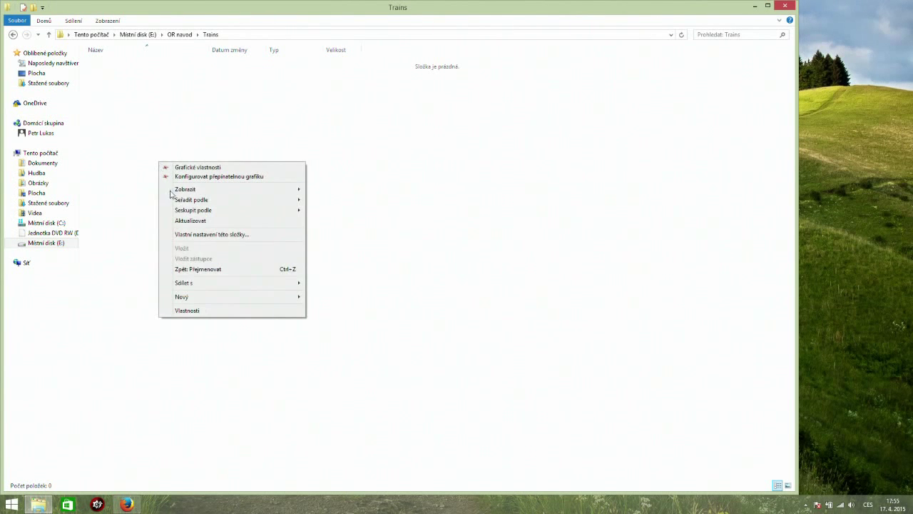
{"action": "mouse_move", "coordinate": [214, 299]}
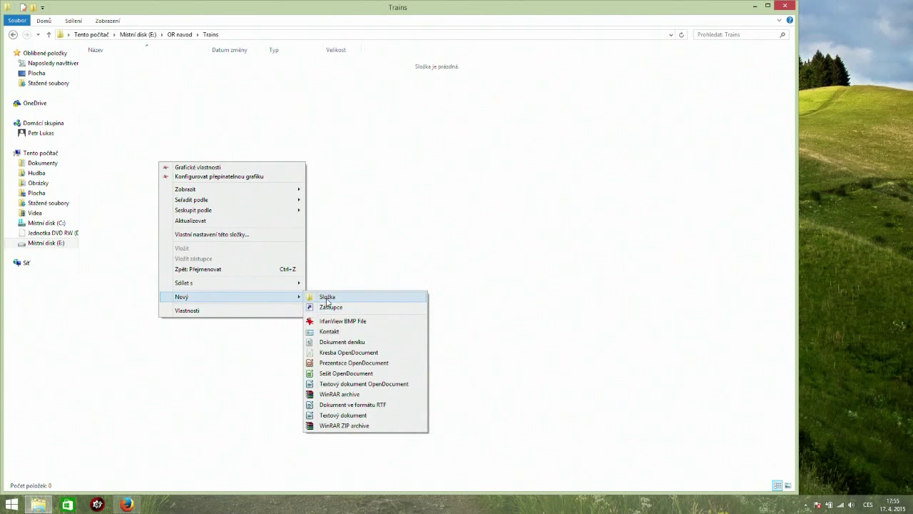
{"action": "left_click", "coordinate": [328, 297]}
{"action": "type", "text": "Trainset"}
{"action": "left_click", "coordinate": [151, 116]}
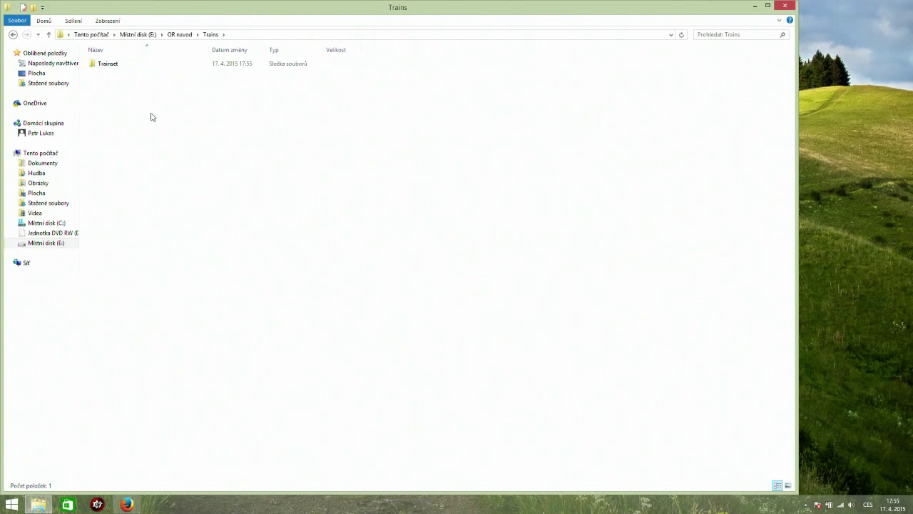
- Create a folder named "Consists" next to Trainset, look inside it, and return to the OR navod folder
{"action": "right_click", "coordinate": [151, 116]}
{"action": "mouse_move", "coordinate": [228, 249]}
{"action": "left_click", "coordinate": [345, 249]}
{"action": "type", "text": "Consists"}
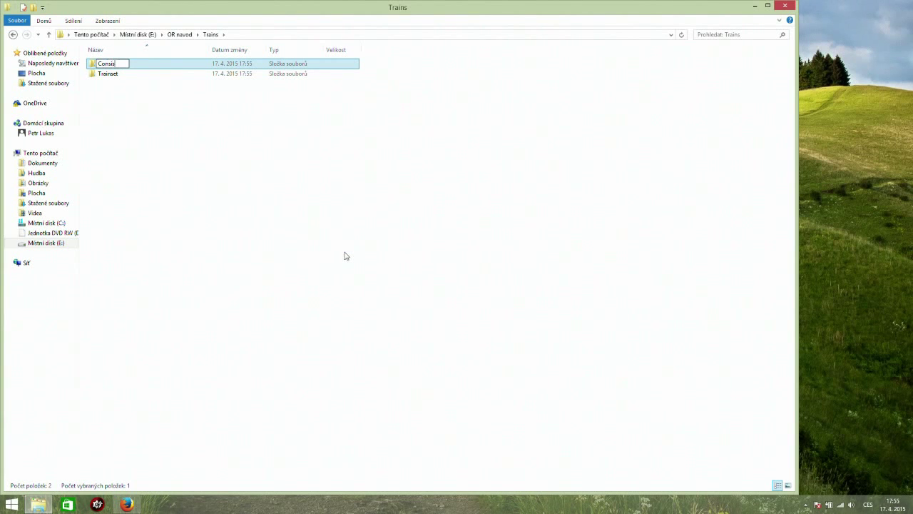
{"action": "key", "text": "BackSpace"}
{"action": "key", "text": "BackSpace"}
{"action": "key", "text": "BackSpace"}
{"action": "type", "text": "ists"}
{"action": "left_click", "coordinate": [238, 216]}
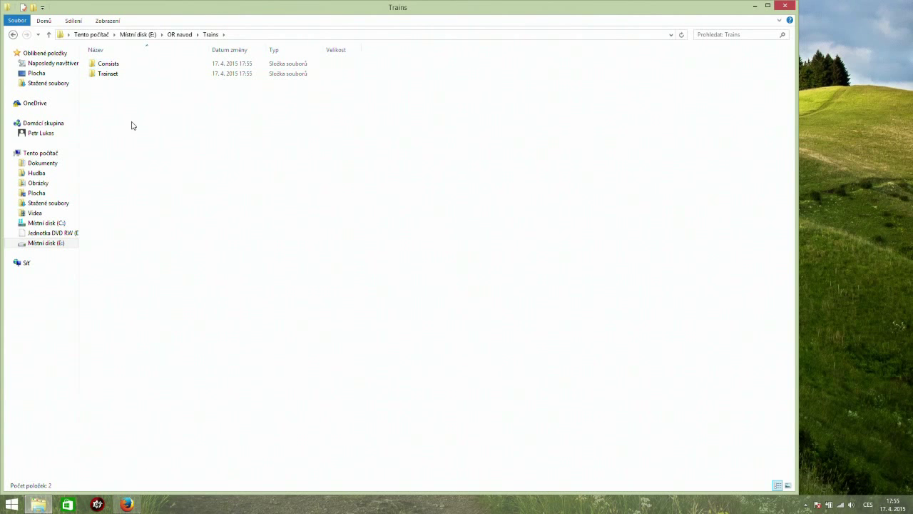
{"action": "double_click", "coordinate": [118, 65]}
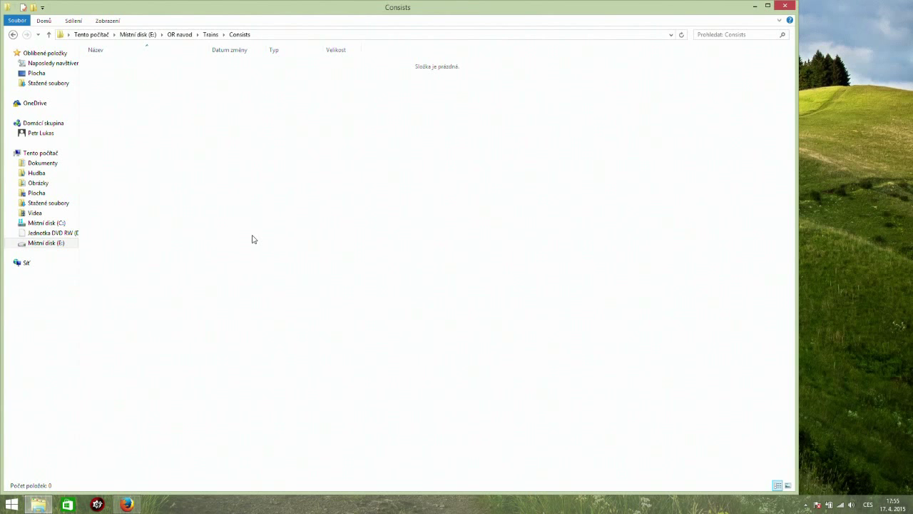
{"action": "left_click", "coordinate": [180, 34]}
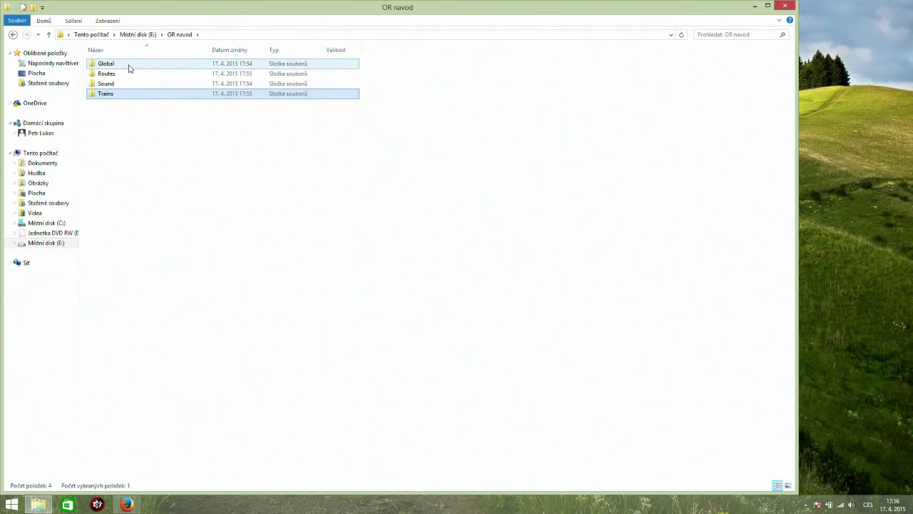
- Switch to Firefox and search Seznam.cz for "uniglobal"
{"action": "left_click", "coordinate": [126, 505]}
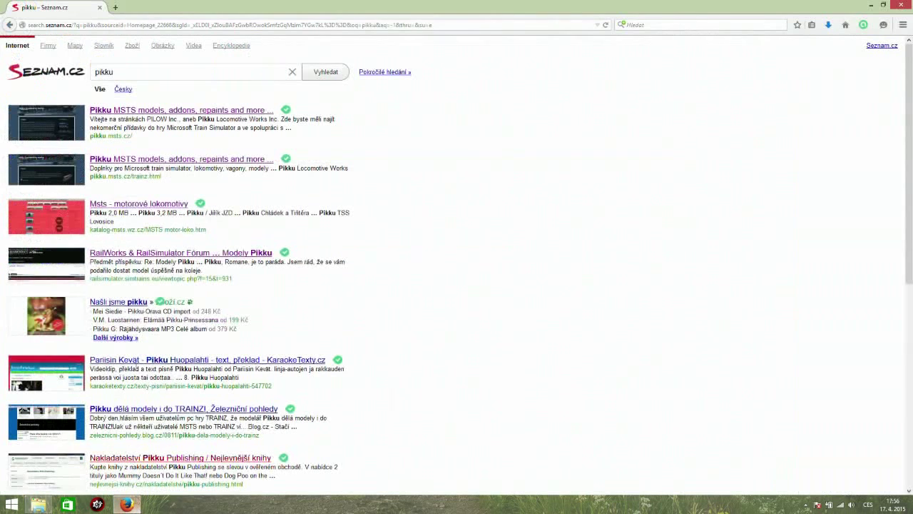
{"action": "left_click", "coordinate": [141, 74]}
{"action": "key", "text": "BackSpace"}
{"action": "type", "text": "uniglobal"}
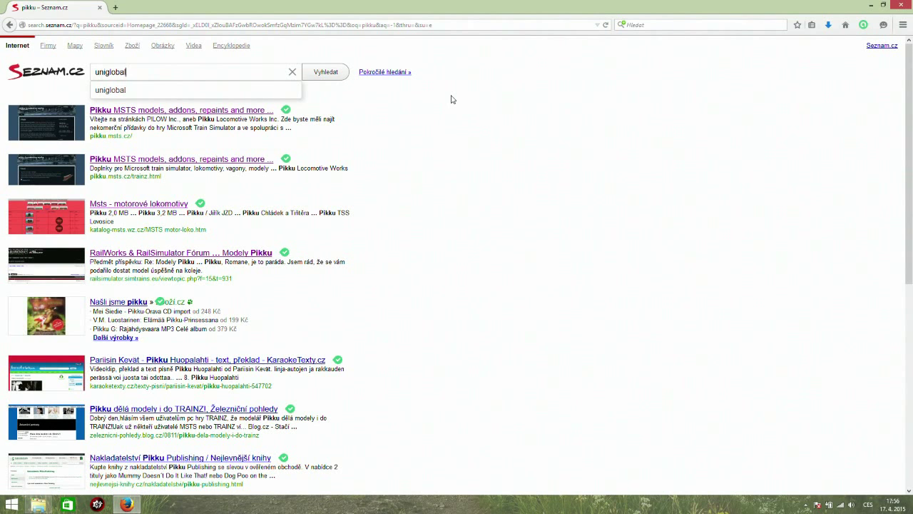
{"action": "key", "text": "Return"}
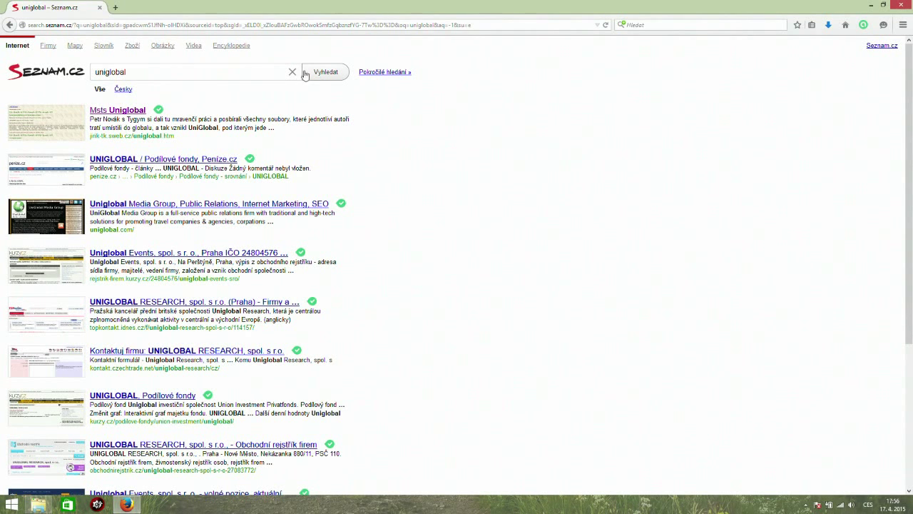
- Open the "Msts Uniglobal" search result in a new tab and view the UniGlobal page
{"action": "middle_click", "coordinate": [128, 111]}
{"action": "left_click", "coordinate": [158, 13]}
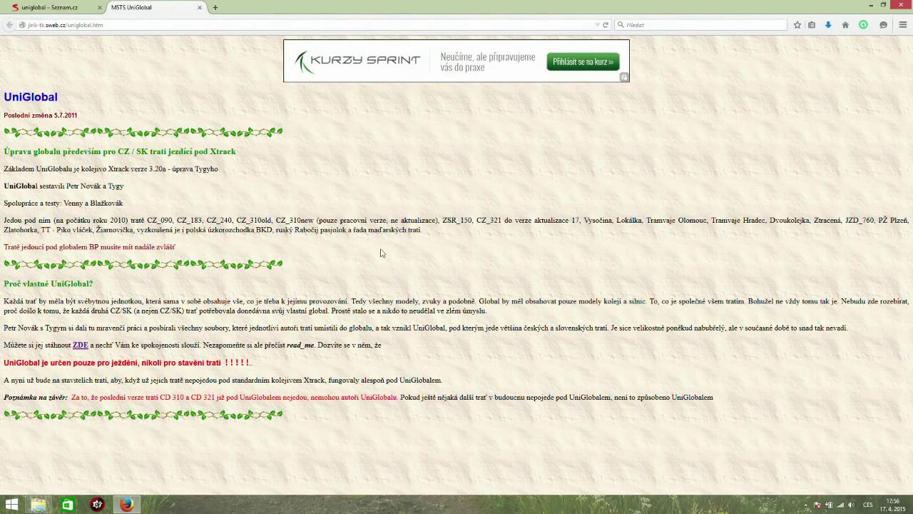
{"action": "left_click", "coordinate": [90, 13]}
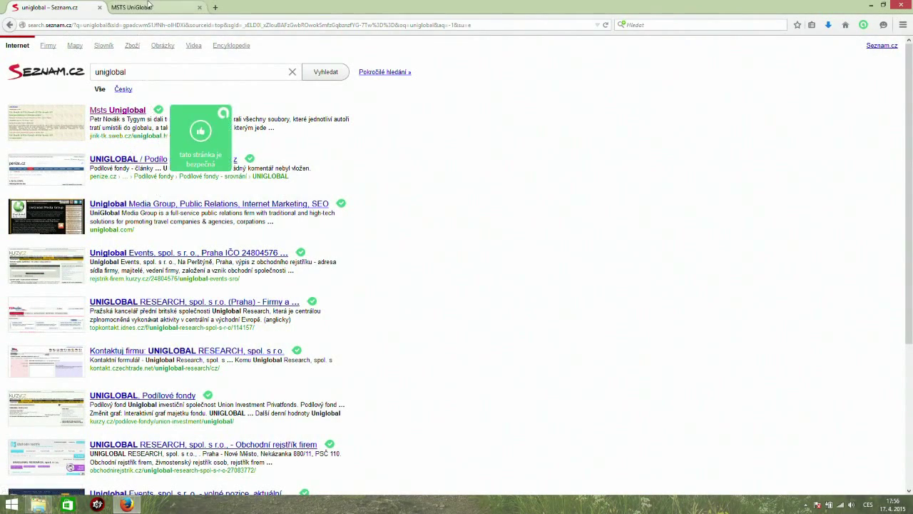
{"action": "key", "text": "ctrl+Tab"}
- Switch to File Explorer's downloads folder and examine the contents of the UniGlobal archive in WinRAR, closing the archive when done
{"action": "left_click", "coordinate": [126, 504]}
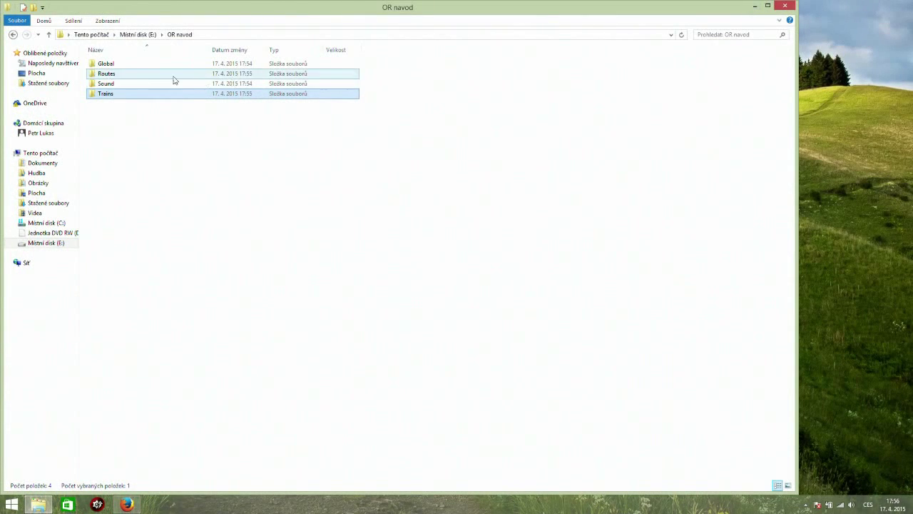
{"action": "left_click", "coordinate": [46, 85]}
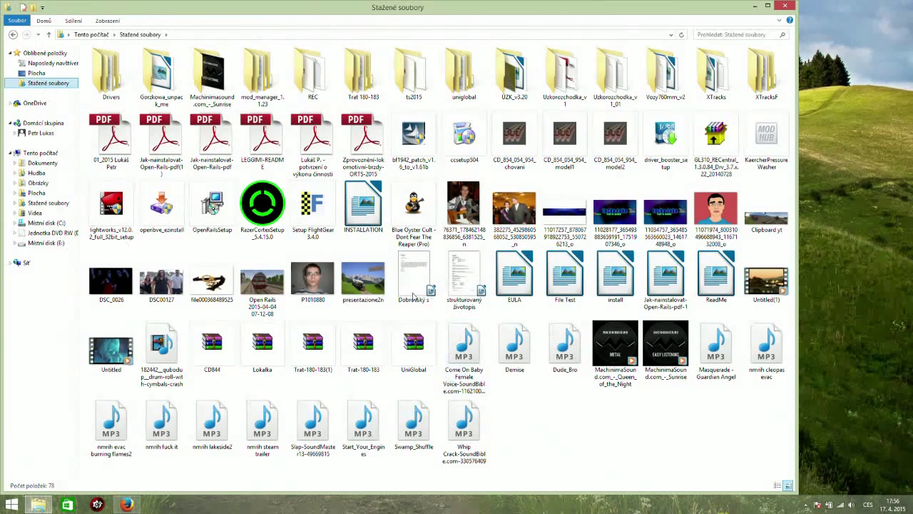
{"action": "double_click", "coordinate": [418, 349]}
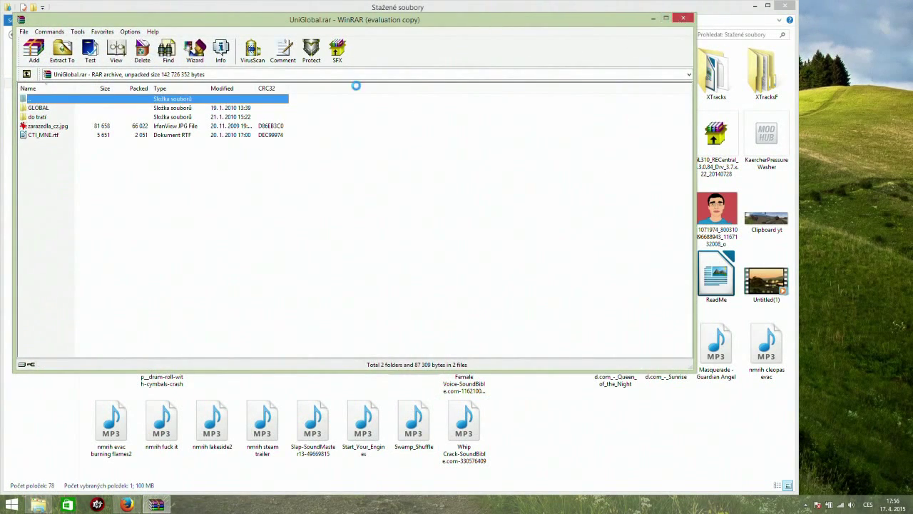
{"action": "left_click", "coordinate": [405, 198]}
{"action": "double_click", "coordinate": [39, 118]}
{"action": "left_click", "coordinate": [684, 18]}
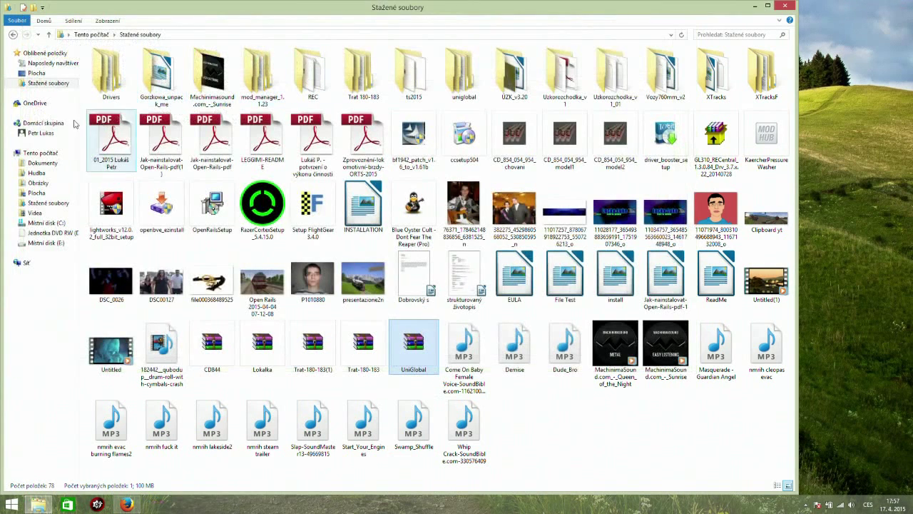
{"action": "double_click", "coordinate": [420, 340]}
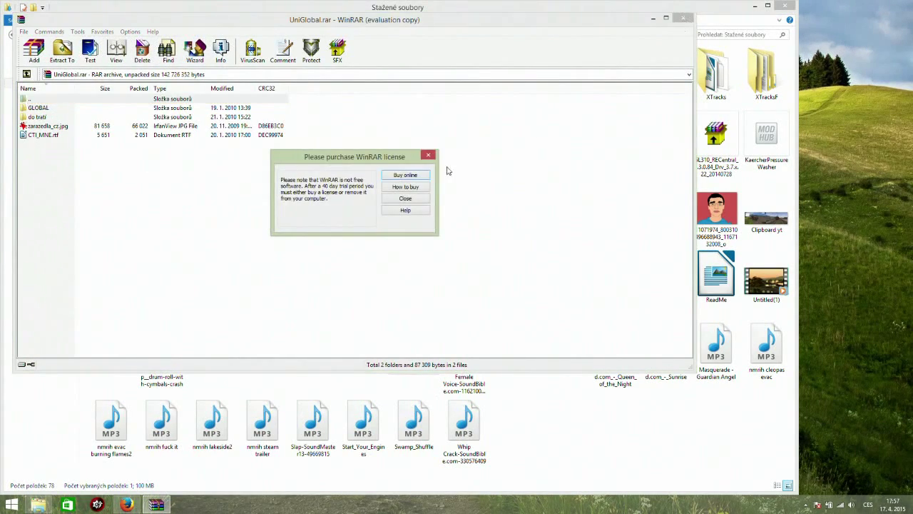
{"action": "key", "text": "Escape"}
{"action": "left_click", "coordinate": [682, 19]}
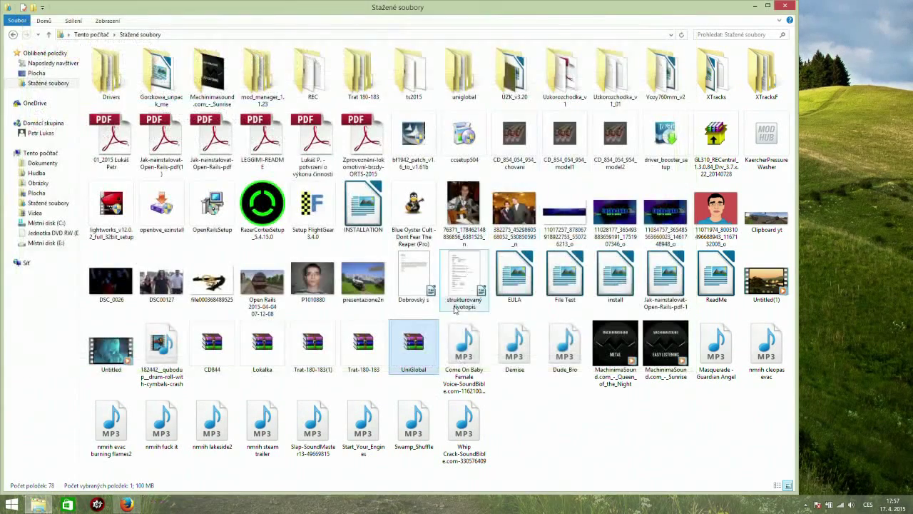
{"action": "right_click", "coordinate": [427, 344]}
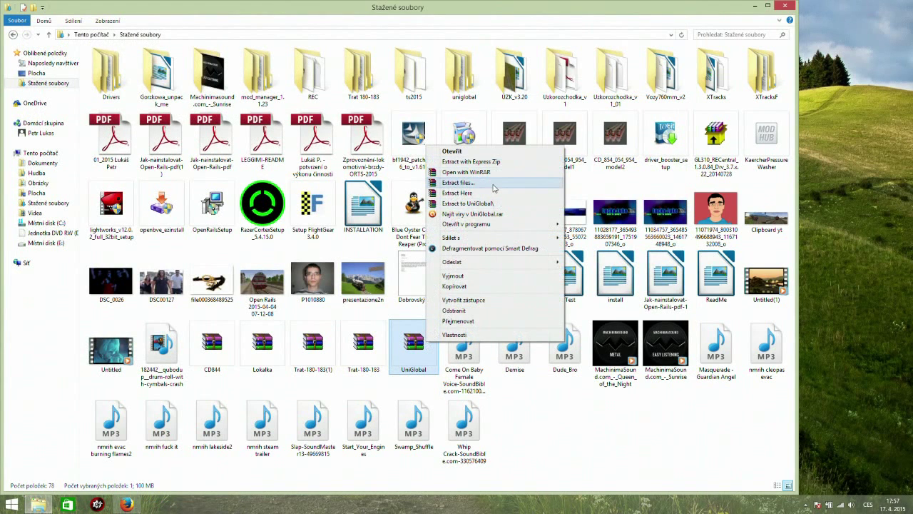
{"action": "left_click", "coordinate": [458, 183]}
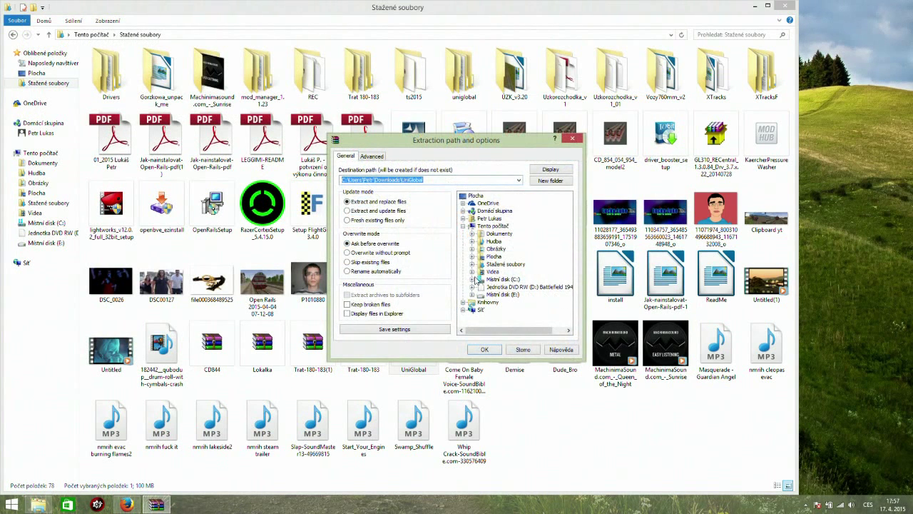
{"action": "double_click", "coordinate": [477, 294]}
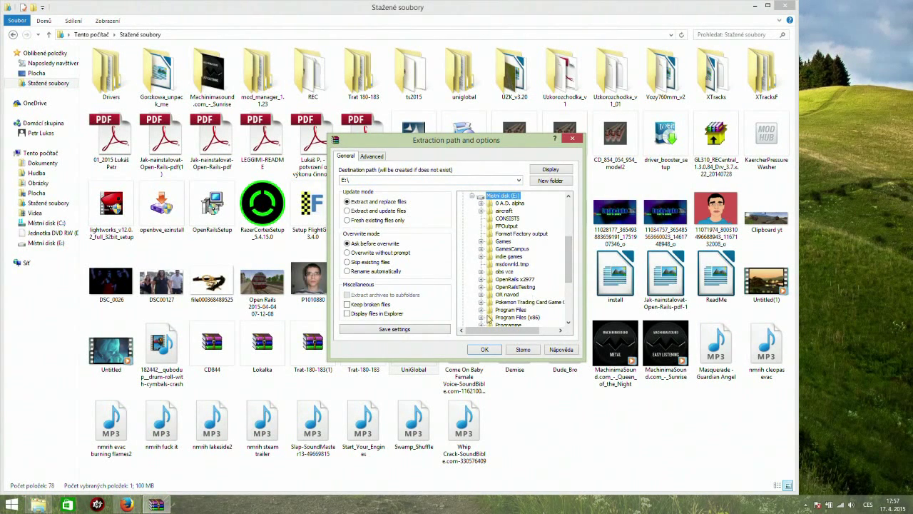
{"action": "left_click", "coordinate": [572, 137]}
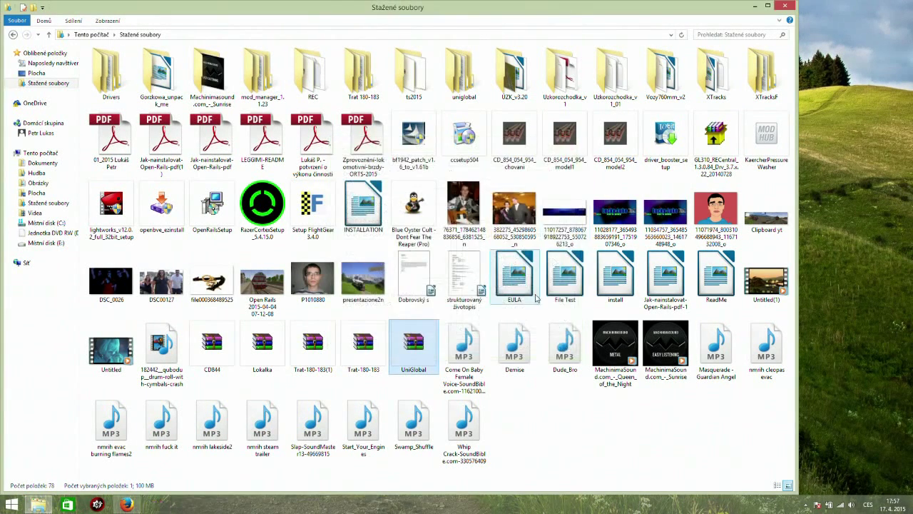
- Extract the UniGlobal archive to its default UniGlobal folder in the downloads, replacing all existing files
{"action": "right_click", "coordinate": [433, 343]}
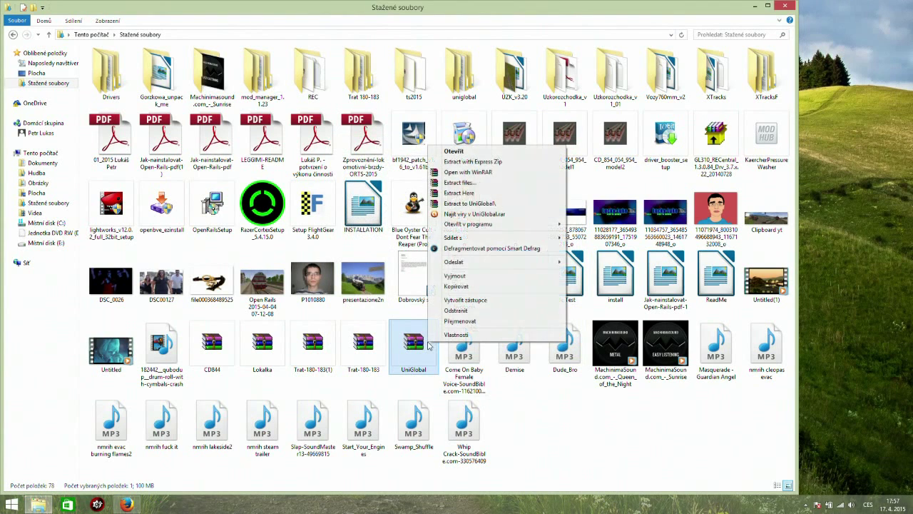
{"action": "left_click", "coordinate": [489, 185]}
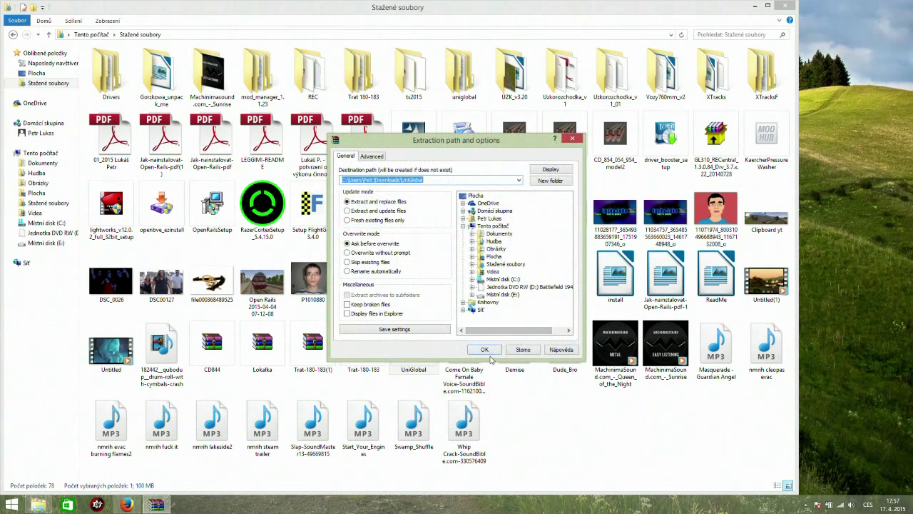
{"action": "left_click", "coordinate": [492, 356]}
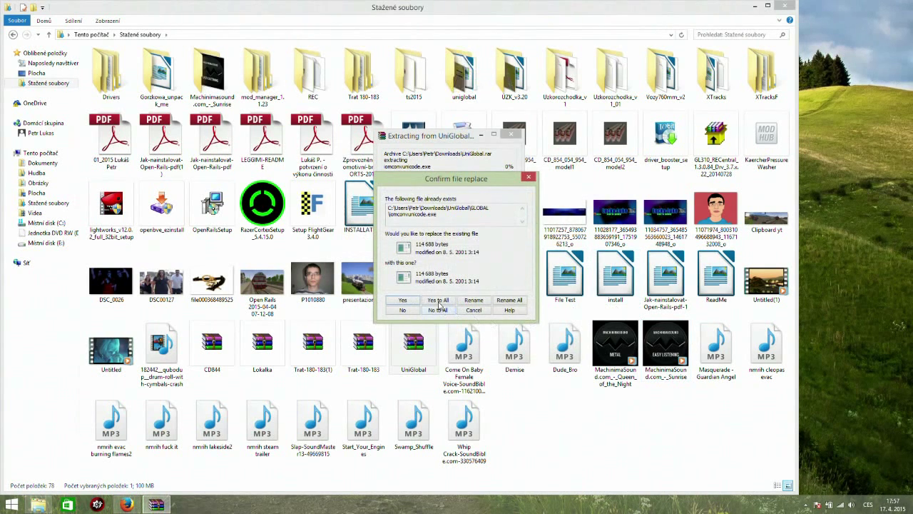
{"action": "left_click", "coordinate": [438, 301]}
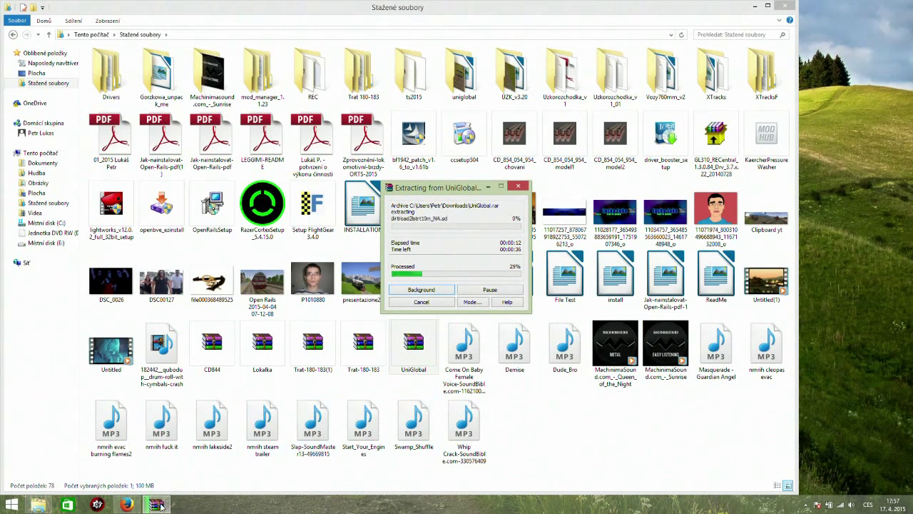
- Switch to Firefox, search Seznam.cz for "pikku" and open the Pikku MSTS models site in a new tab
{"action": "left_click", "coordinate": [127, 505]}
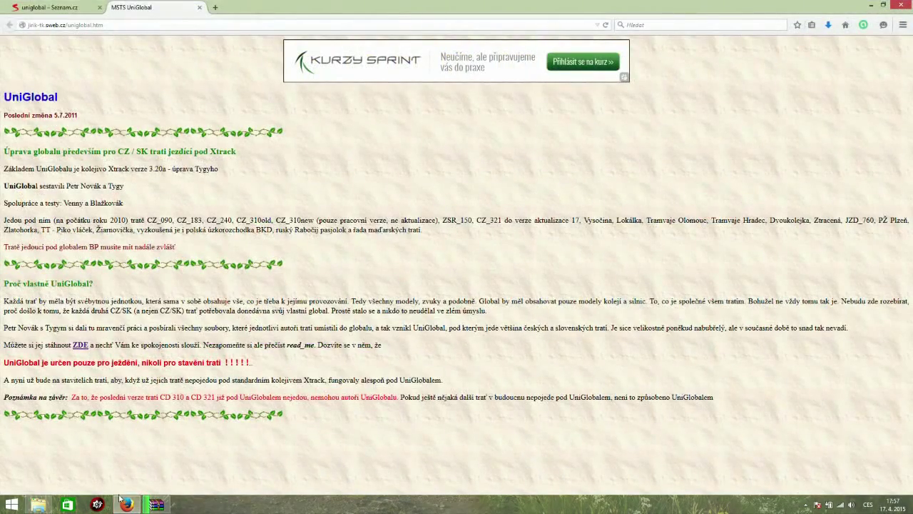
{"action": "left_click", "coordinate": [50, 9]}
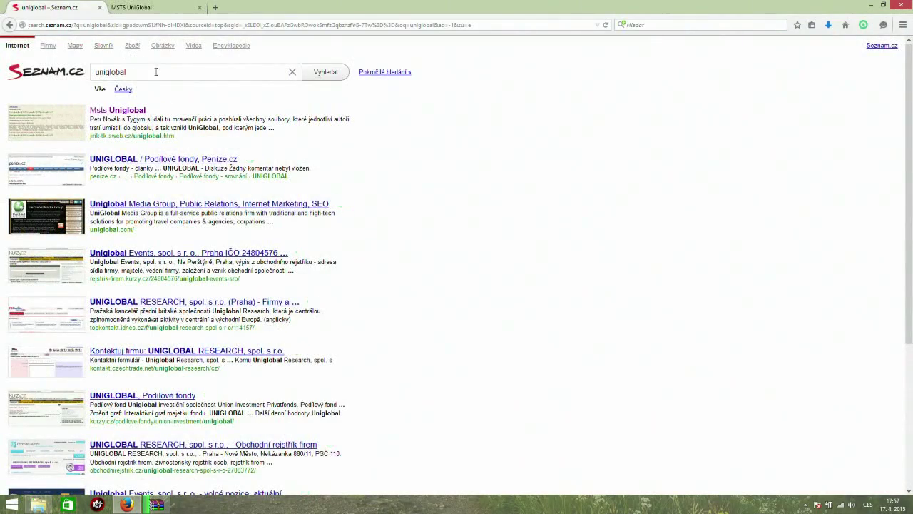
{"action": "left_click_drag", "start_coordinate": [154, 72], "coordinate": [83, 67]}
{"action": "type", "text": "pikku"}
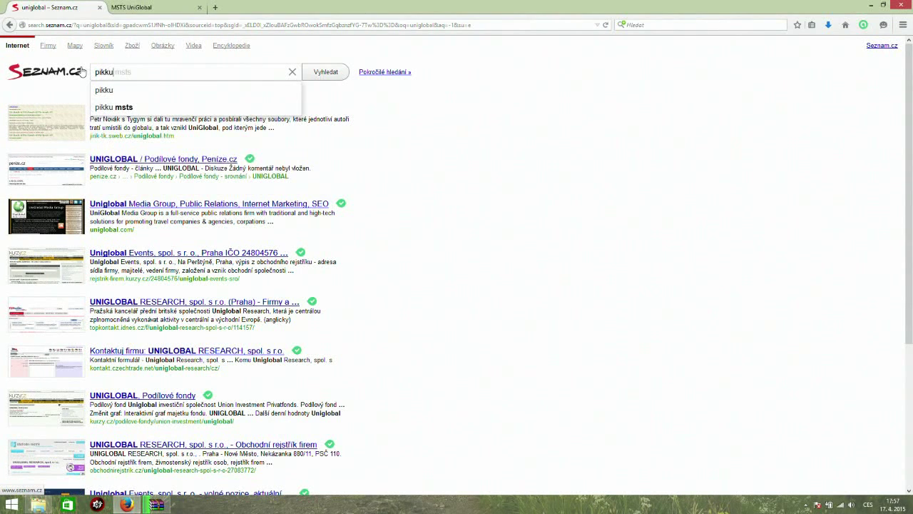
{"action": "key", "text": "Return"}
{"action": "middle_click", "coordinate": [150, 111]}
{"action": "left_click", "coordinate": [158, 7]}
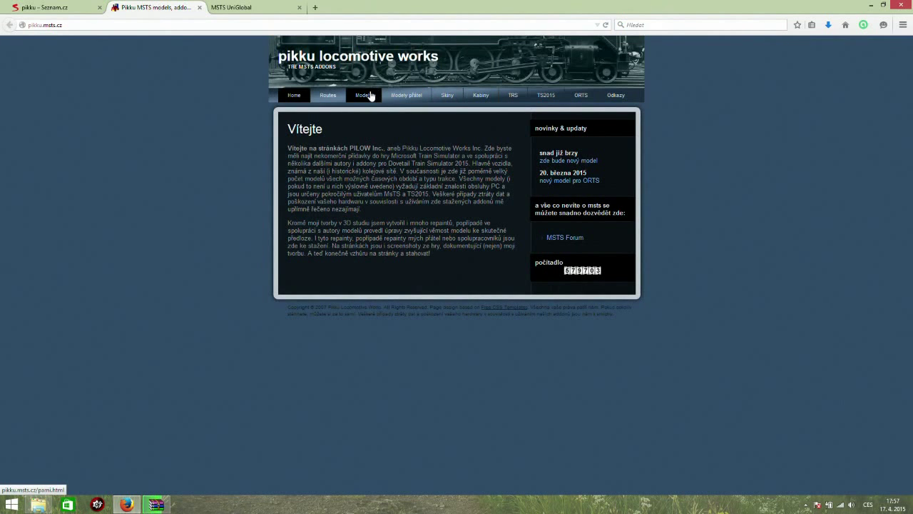
- Download the PESA Link II Regioshark ČD844 model from the friends' TRS models, saving CD844.rar to disk, and return to File Explorer
{"action": "left_click", "coordinate": [403, 95]}
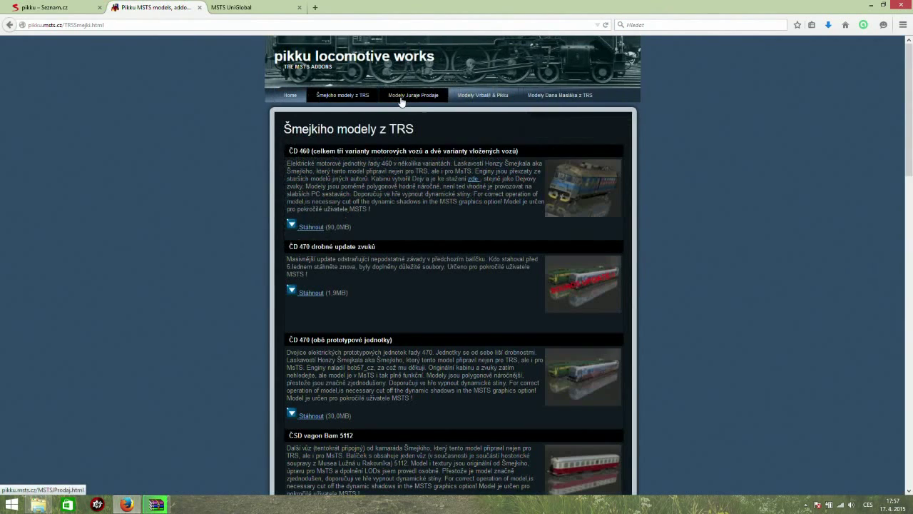
{"action": "left_click", "coordinate": [543, 98]}
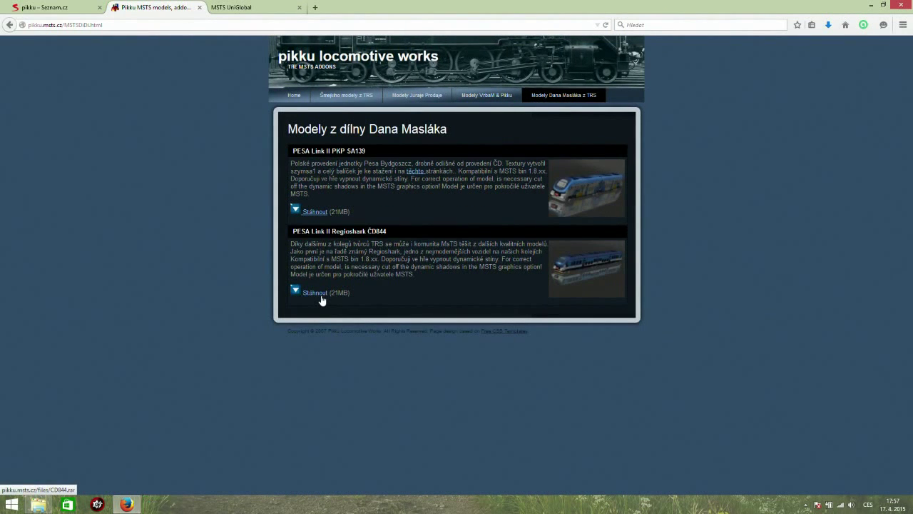
{"action": "left_click", "coordinate": [320, 300]}
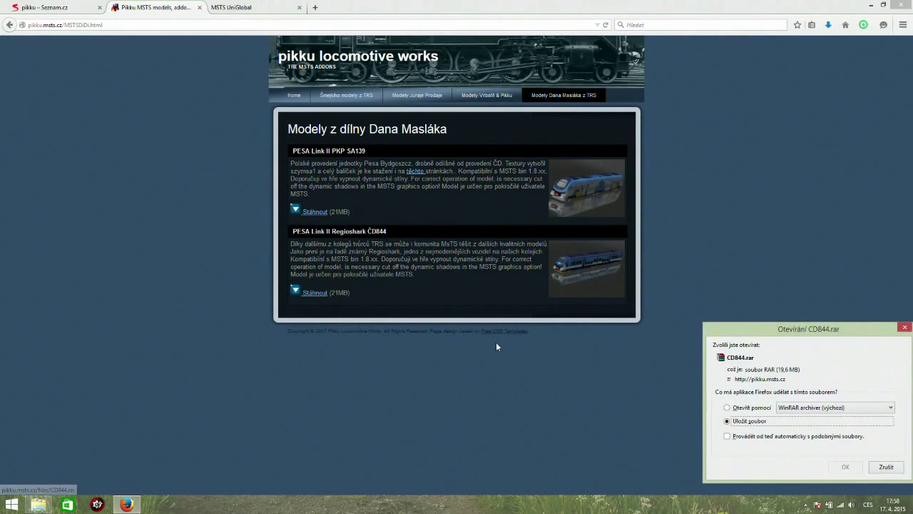
{"action": "left_click", "coordinate": [844, 466]}
{"action": "left_click", "coordinate": [829, 26]}
{"action": "left_click", "coordinate": [828, 26]}
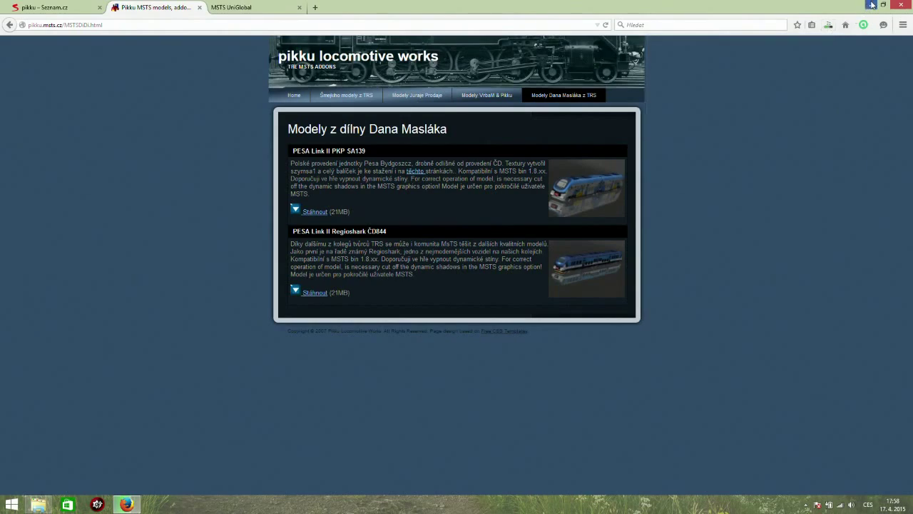
{"action": "left_click", "coordinate": [872, 5]}
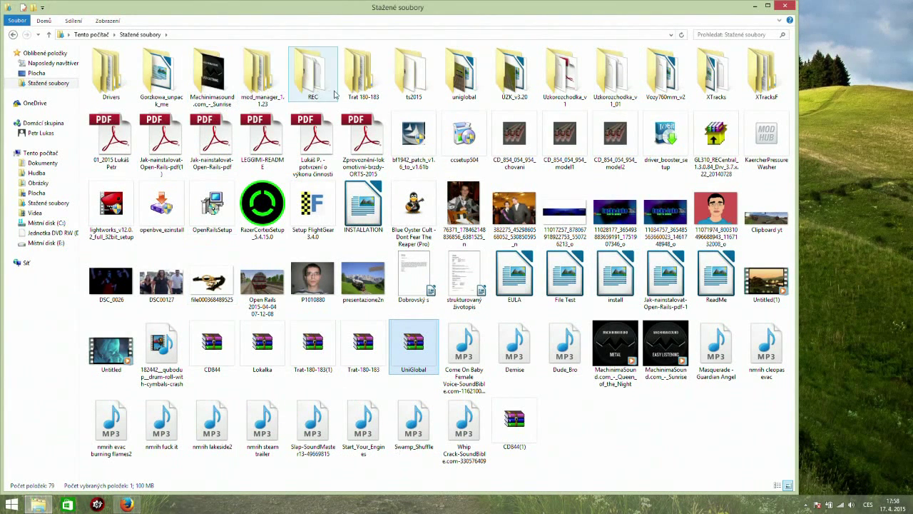
- Copy the GLOBAL folder from the extracted uniglobal folder into the OR navod folder on disk E:
{"action": "double_click", "coordinate": [449, 95]}
{"action": "left_click", "coordinate": [112, 75]}
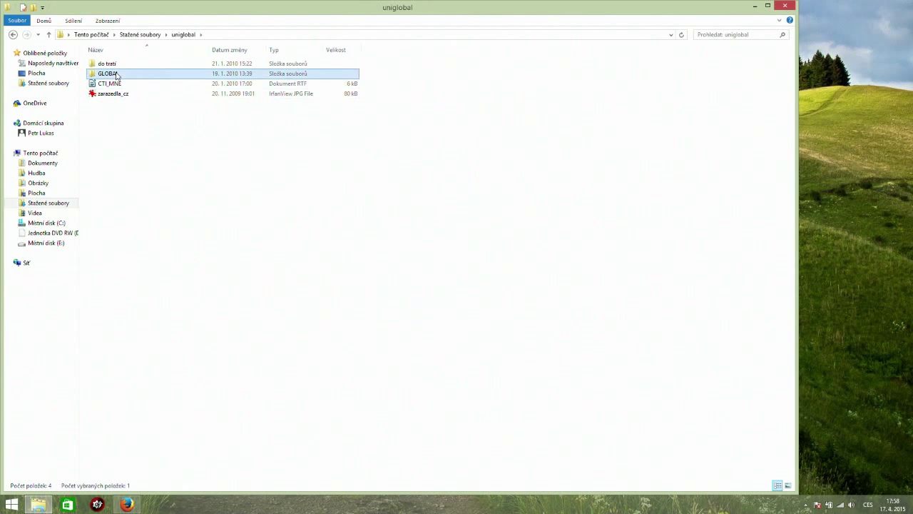
{"action": "right_click", "coordinate": [115, 73]}
{"action": "left_click", "coordinate": [164, 237]}
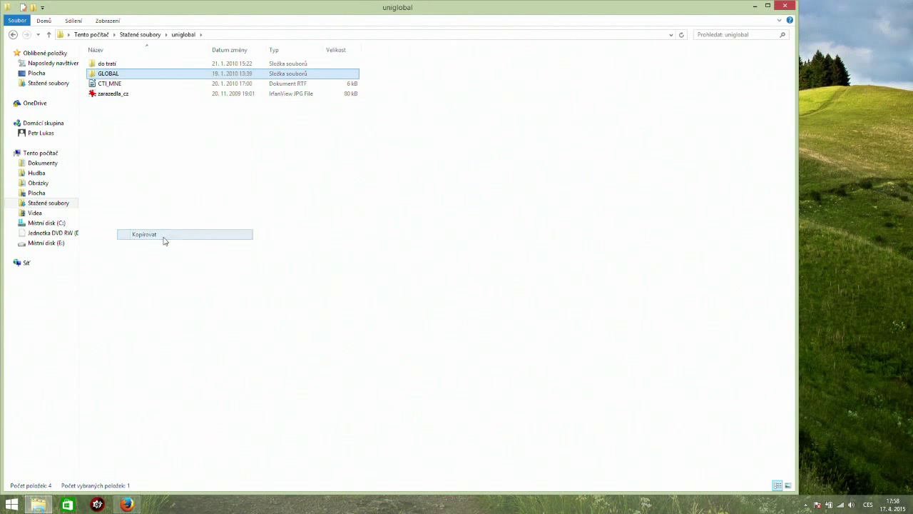
{"action": "left_click", "coordinate": [46, 243]}
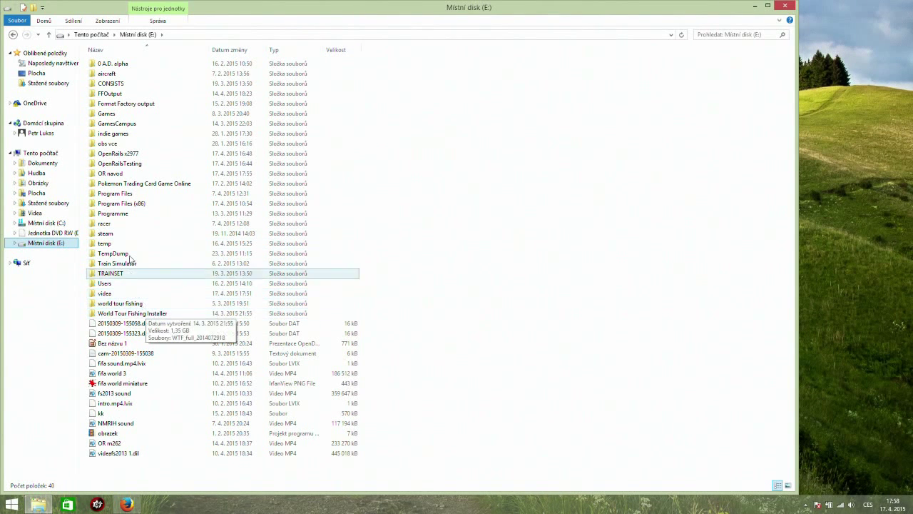
{"action": "double_click", "coordinate": [141, 174]}
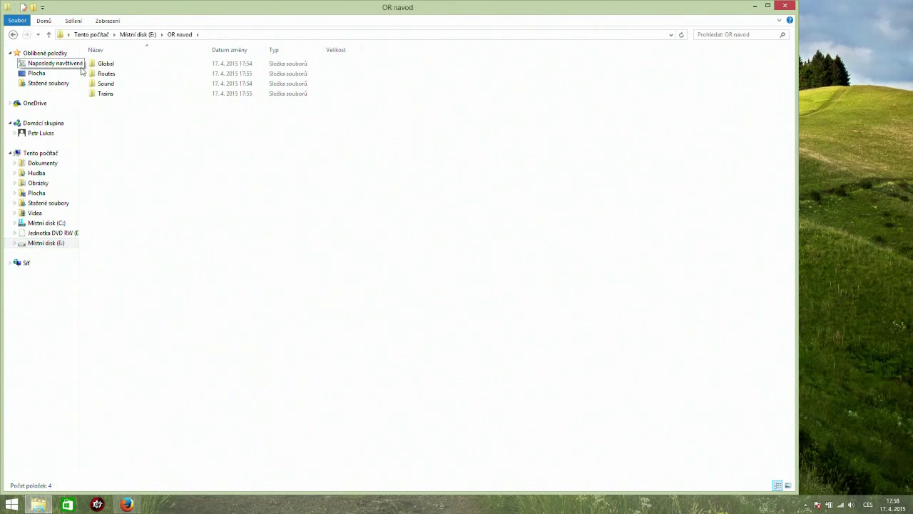
{"action": "left_click", "coordinate": [13, 35]}
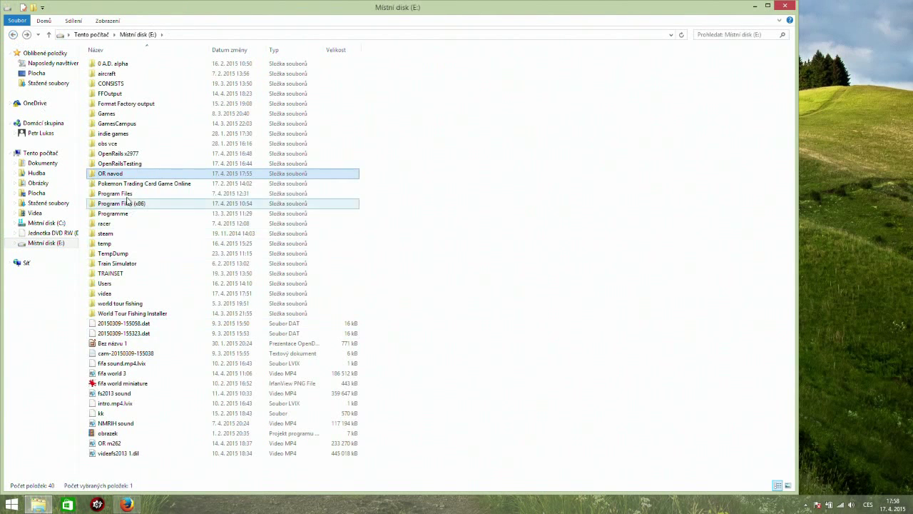
{"action": "right_click", "coordinate": [127, 174]}
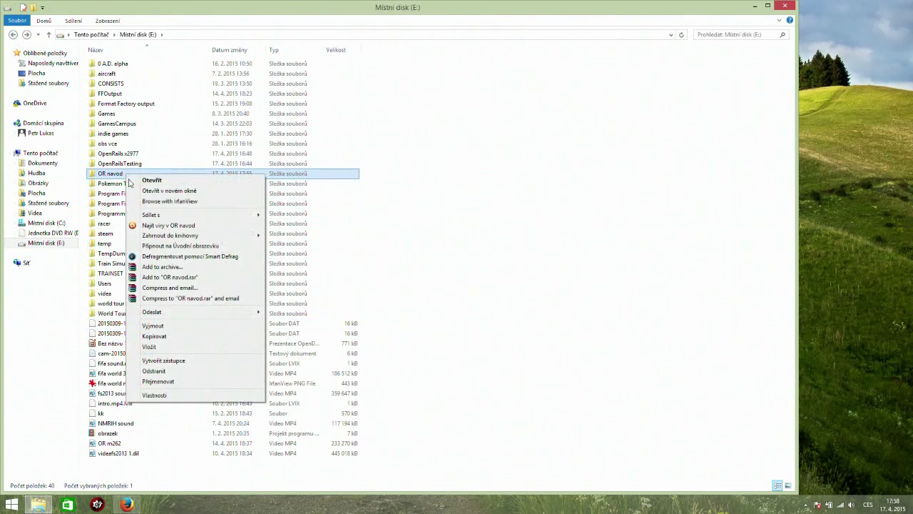
{"action": "left_click", "coordinate": [196, 348]}
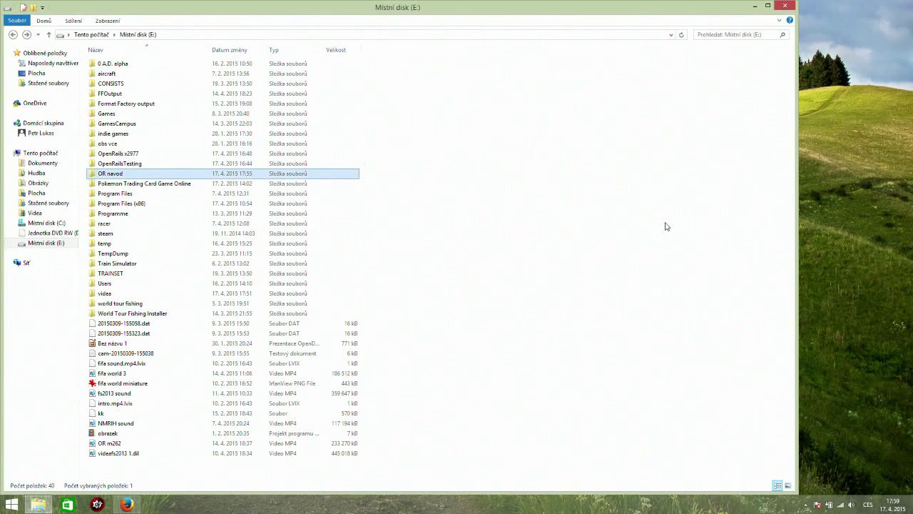
- Examine the files copied into the Global folder of OR navod and return to disk E:
{"action": "double_click", "coordinate": [152, 174]}
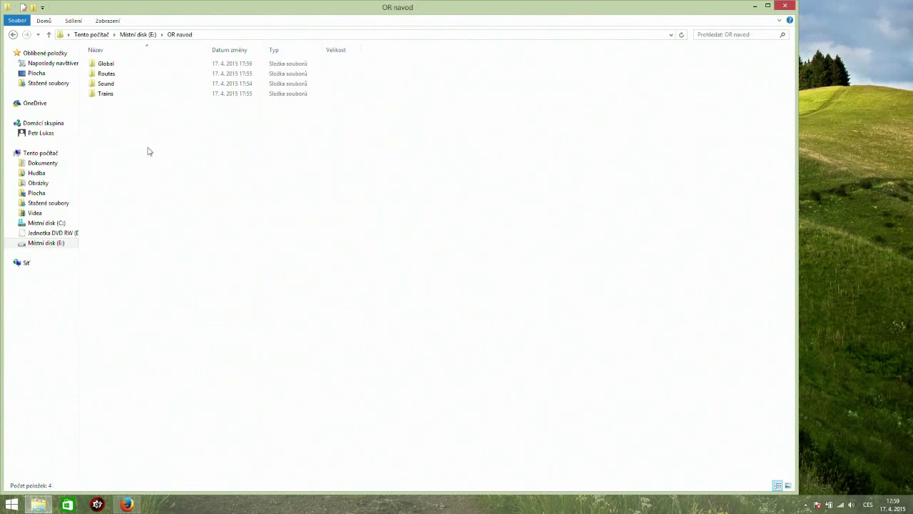
{"action": "double_click", "coordinate": [126, 65]}
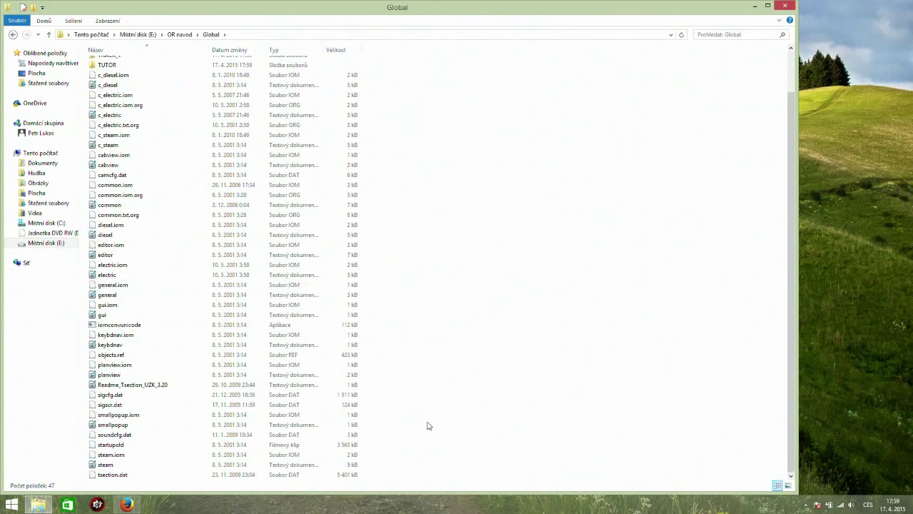
{"action": "left_click", "coordinate": [13, 35]}
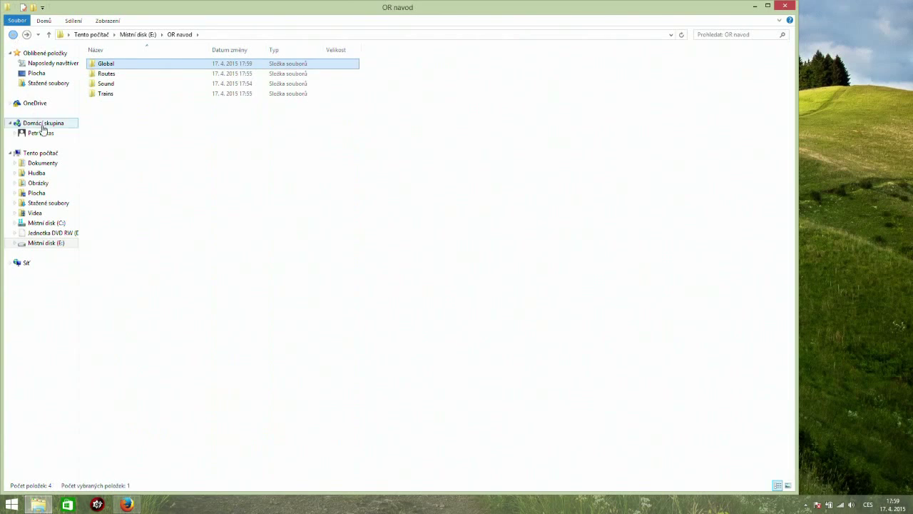
{"action": "left_click", "coordinate": [61, 246]}
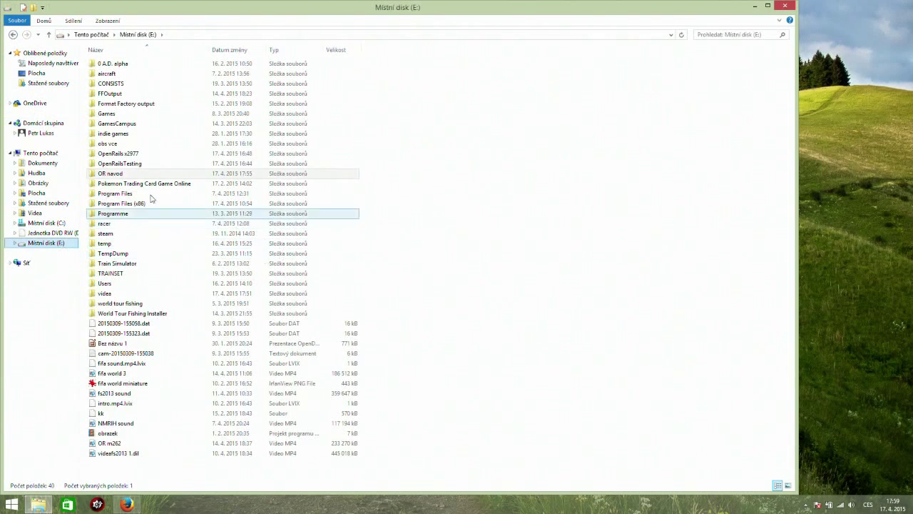
- Look at the contents of the CD844 archive from the downloads folder in WinRAR and close it
{"action": "left_click", "coordinate": [45, 83]}
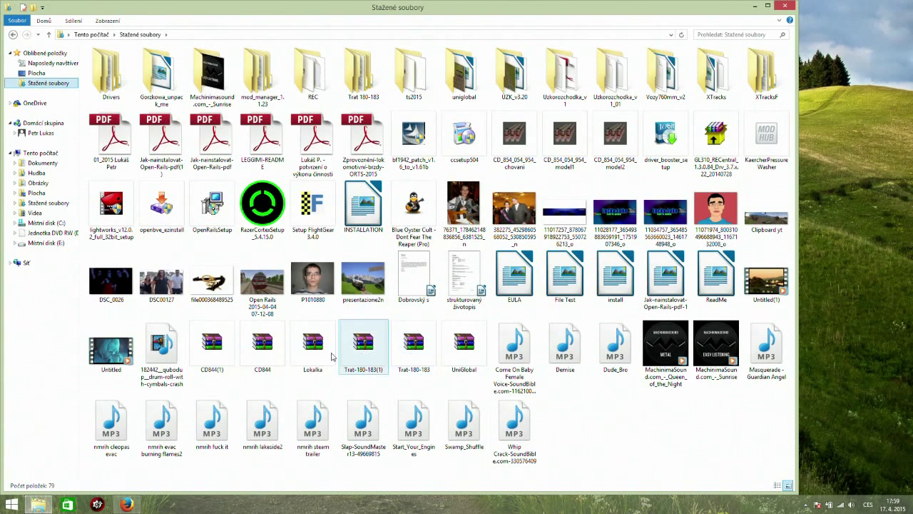
{"action": "double_click", "coordinate": [253, 352]}
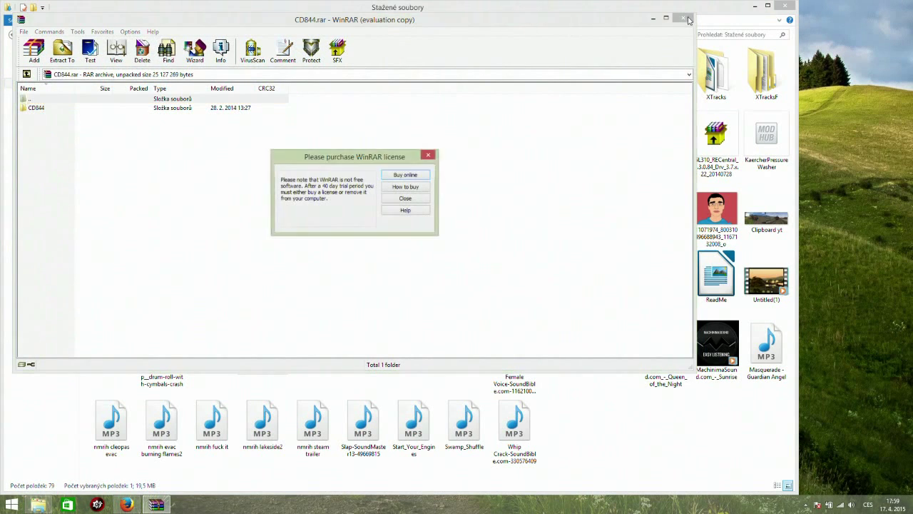
{"action": "left_click", "coordinate": [405, 199]}
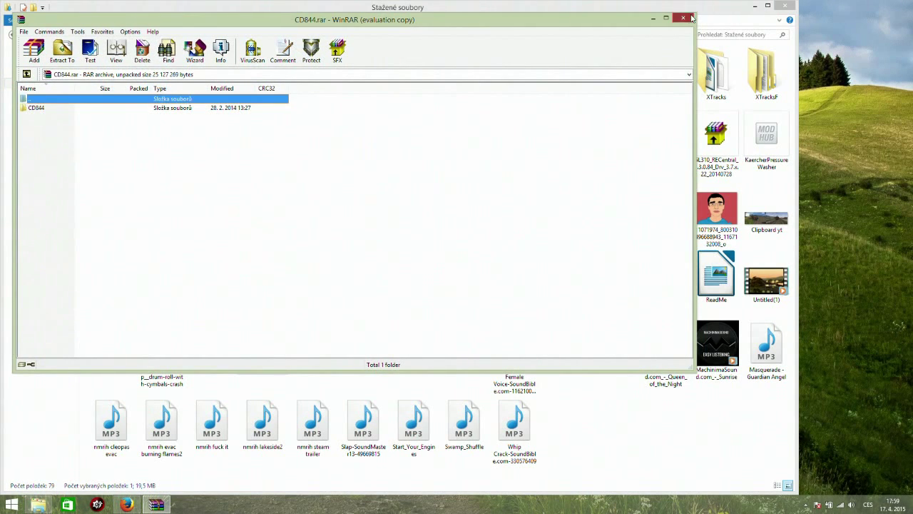
{"action": "left_click", "coordinate": [689, 17]}
- Extract the CD844 archive with WinRAR into the Trainset folder under Trains in OR navod on disk E:
{"action": "right_click", "coordinate": [261, 357]}
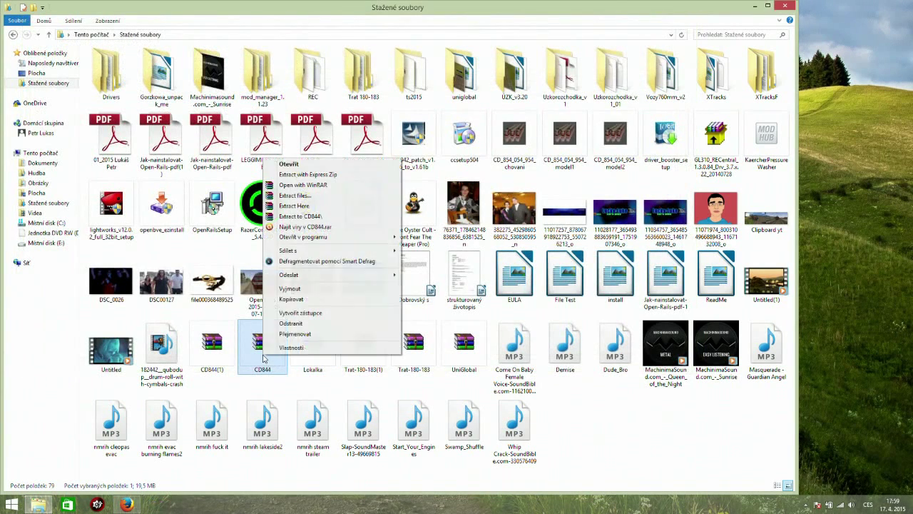
{"action": "left_click", "coordinate": [335, 197]}
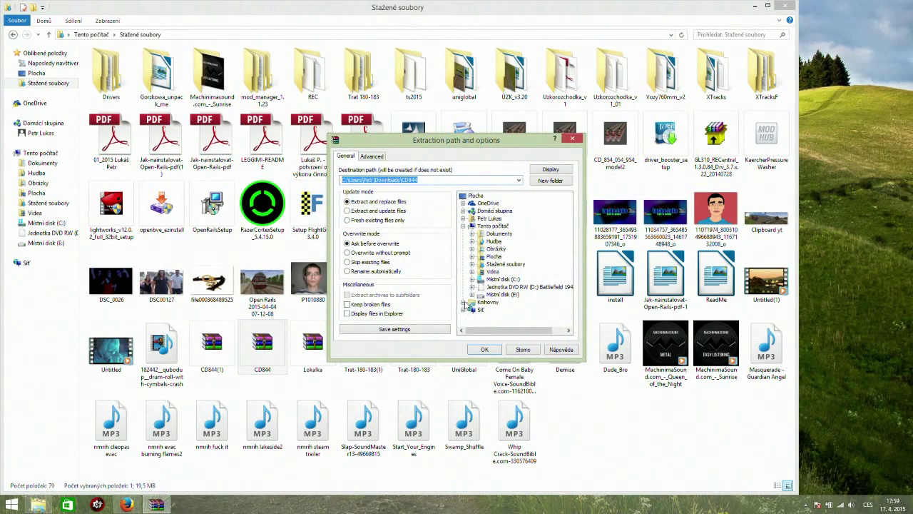
{"action": "left_click", "coordinate": [476, 295]}
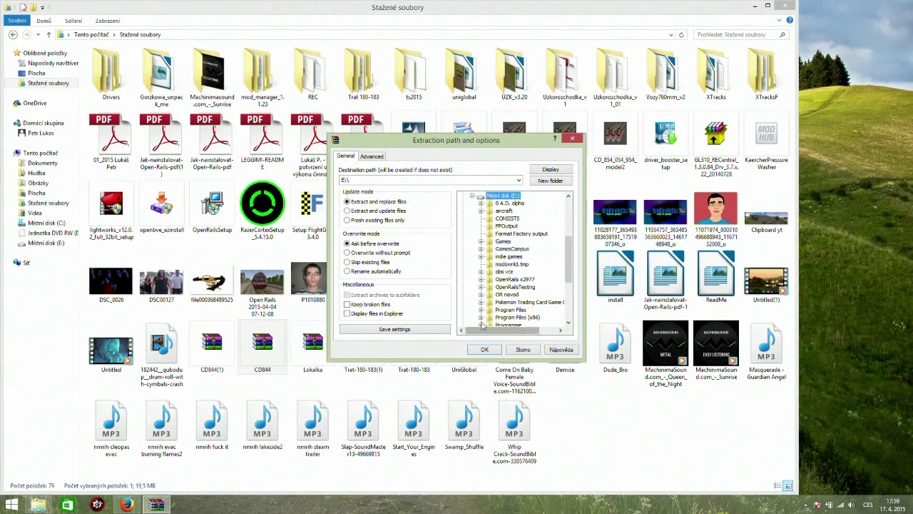
{"action": "scroll", "coordinate": [491, 306], "scroll_direction": "down", "scroll_amount": 8}
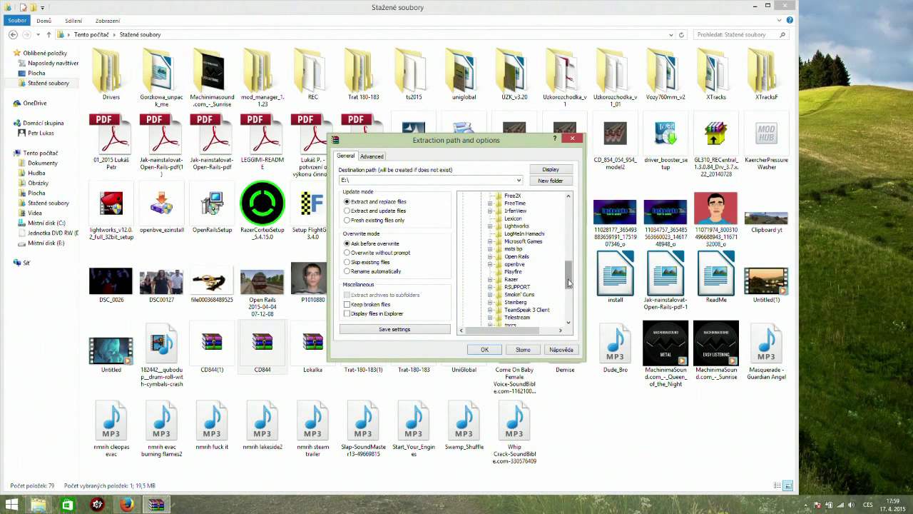
{"action": "left_click_drag", "start_coordinate": [575, 279], "coordinate": [568, 214]}
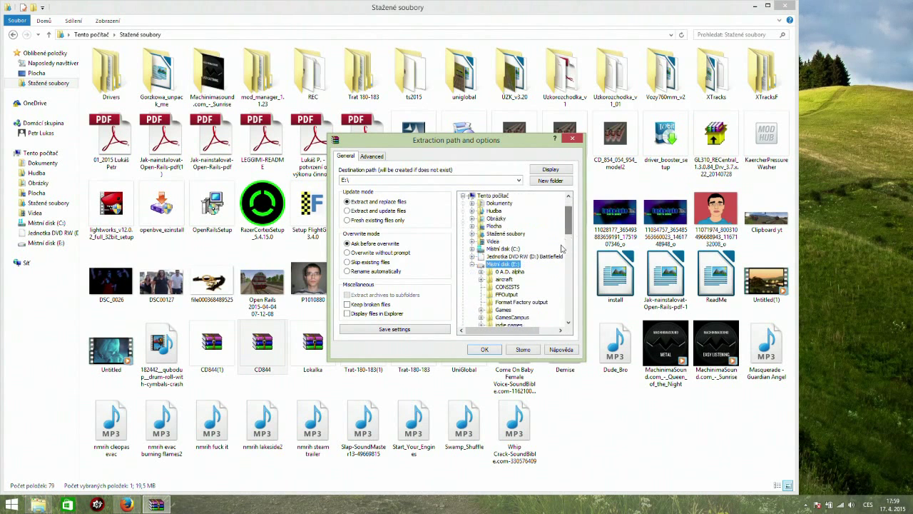
{"action": "scroll", "coordinate": [542, 305], "scroll_direction": "down", "scroll_amount": 3}
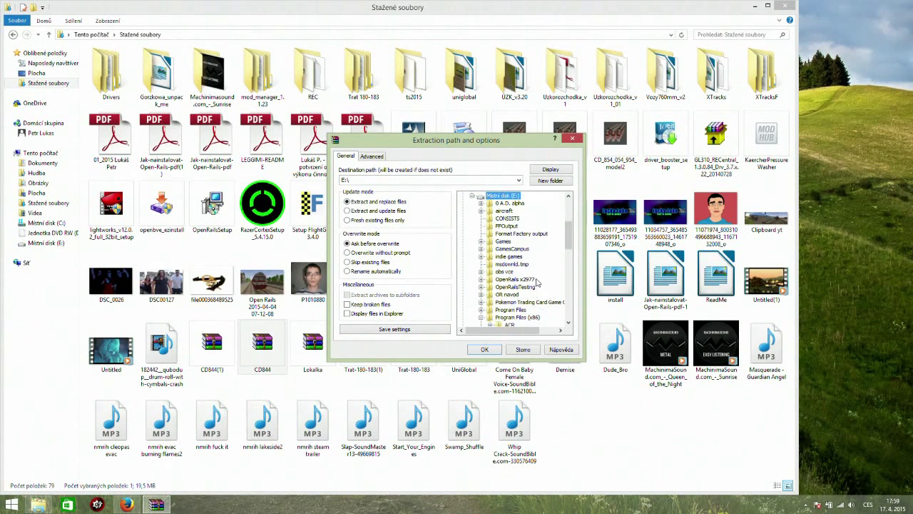
{"action": "left_click", "coordinate": [483, 301]}
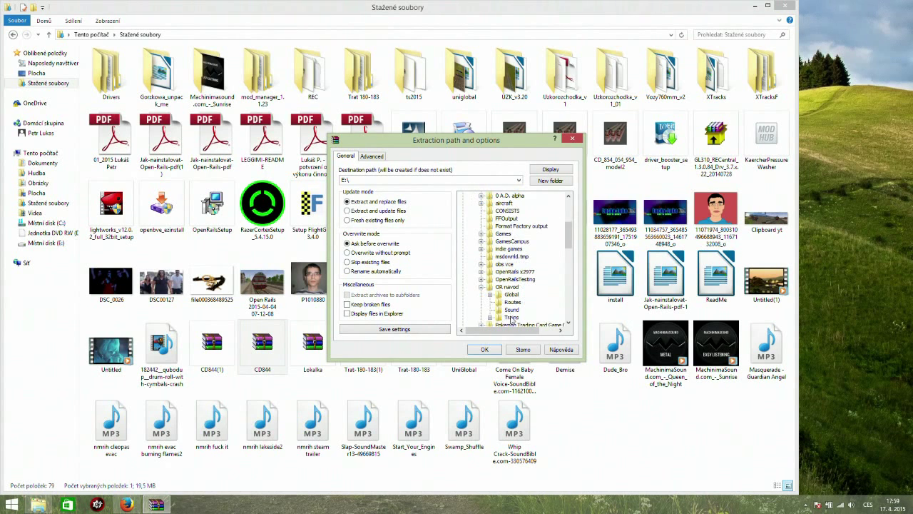
{"action": "left_click", "coordinate": [489, 317]}
{"action": "left_click", "coordinate": [515, 317]}
{"action": "left_click", "coordinate": [484, 349]}
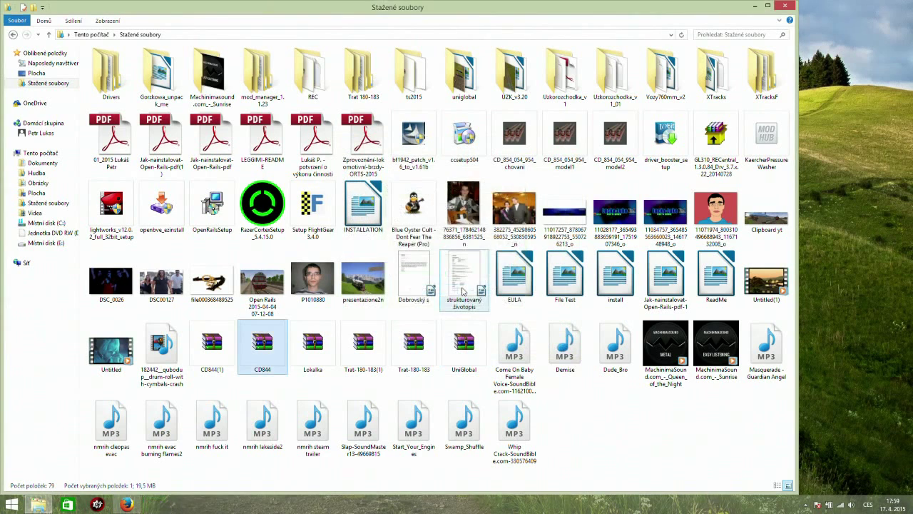
- Open the extracted CD844 folder under Trains, Trainset in OR navod on disk E:
{"action": "left_click", "coordinate": [46, 242]}
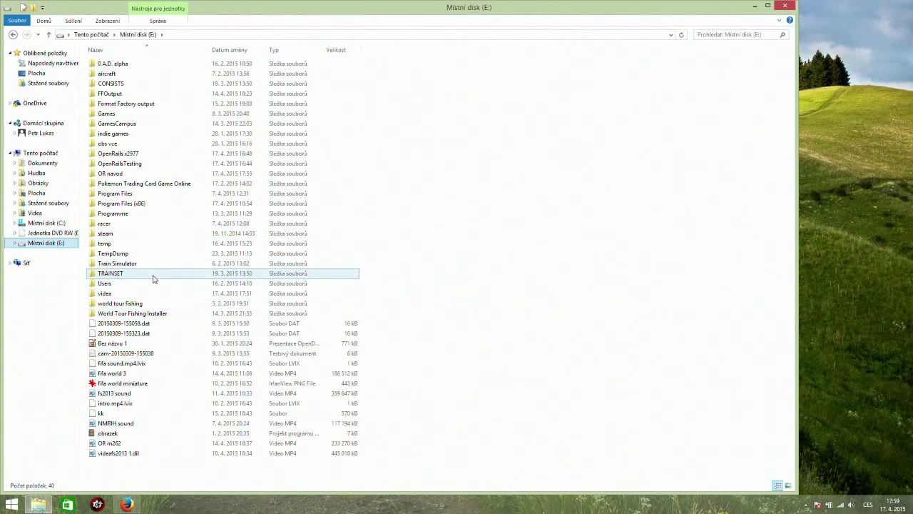
{"action": "double_click", "coordinate": [145, 178]}
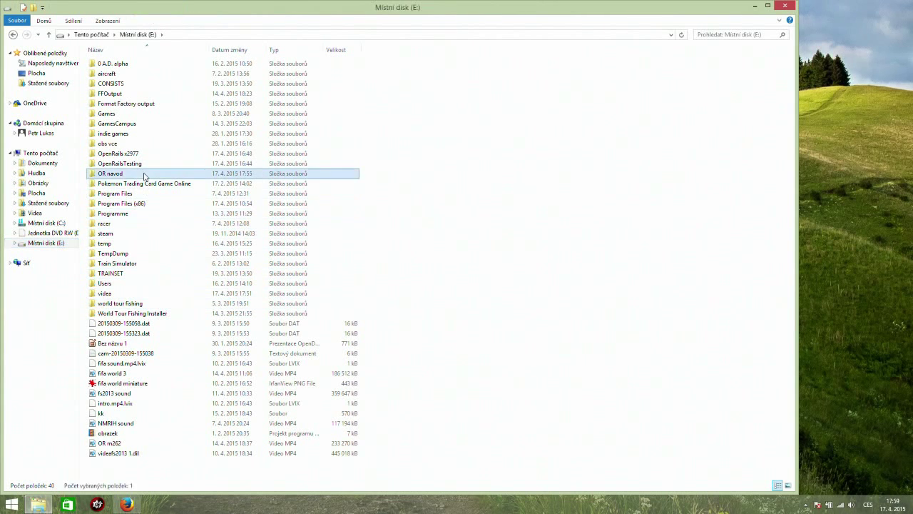
{"action": "double_click", "coordinate": [128, 93]}
{"action": "double_click", "coordinate": [123, 76]}
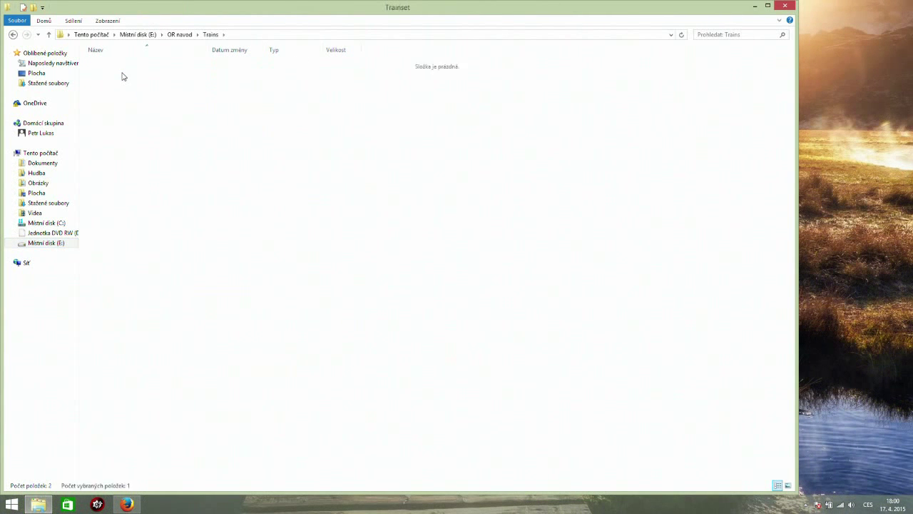
{"action": "double_click", "coordinate": [112, 65]}
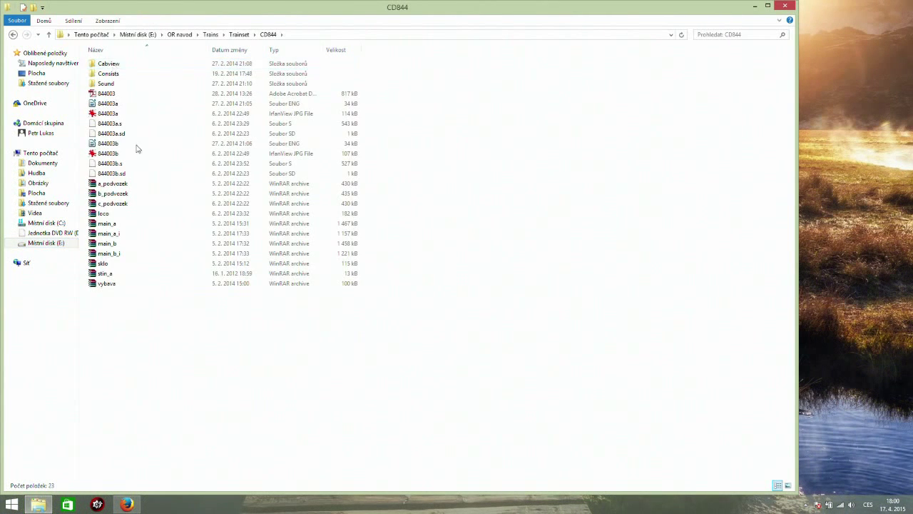
- Look through the Sound, Cabview and Consists subfolders of the CD844 model
{"action": "double_click", "coordinate": [132, 85]}
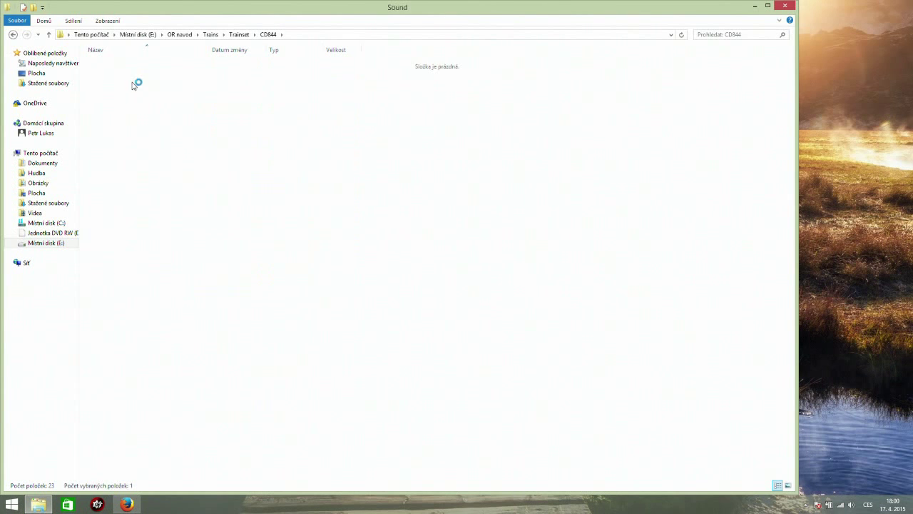
{"action": "key", "text": "BackSpace"}
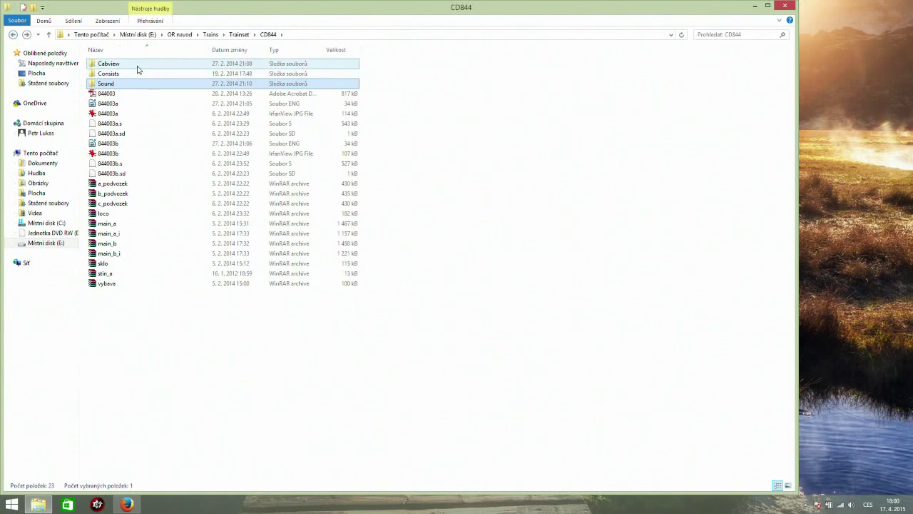
{"action": "double_click", "coordinate": [134, 65]}
{"action": "left_click", "coordinate": [14, 35]}
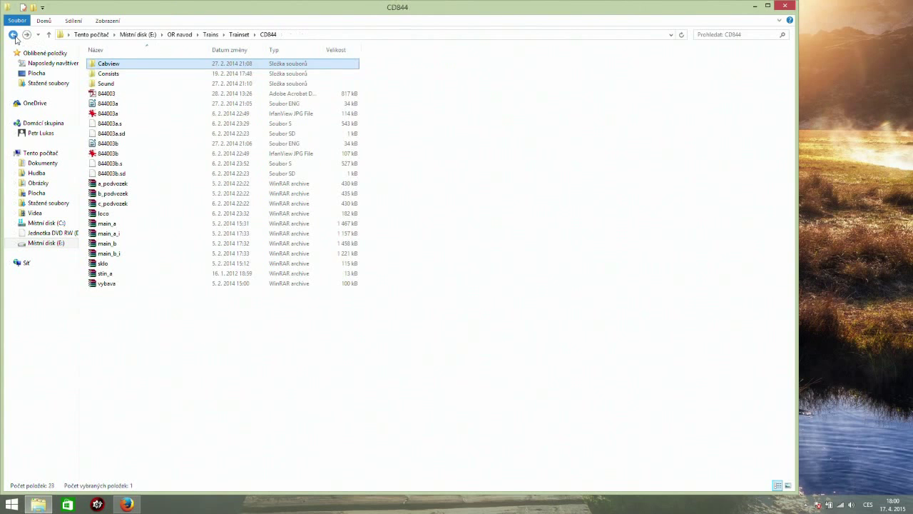
{"action": "double_click", "coordinate": [149, 75]}
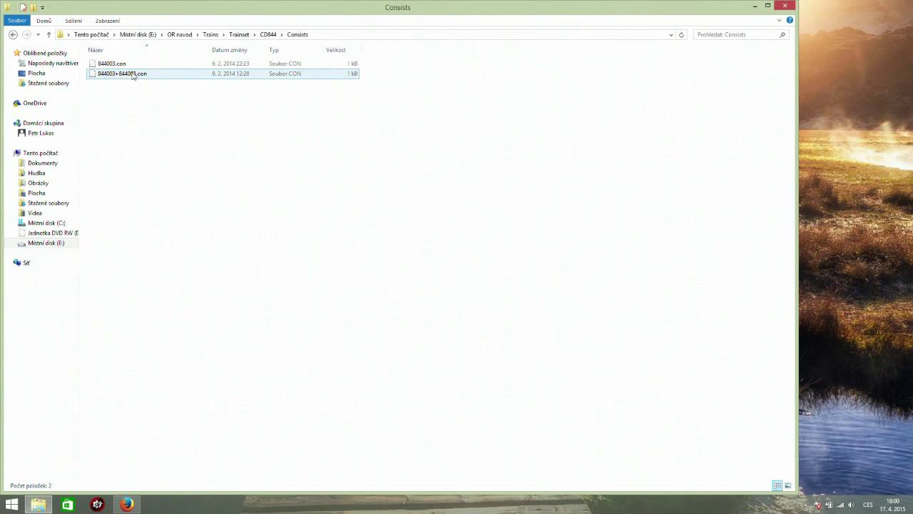
{"action": "left_click", "coordinate": [13, 36]}
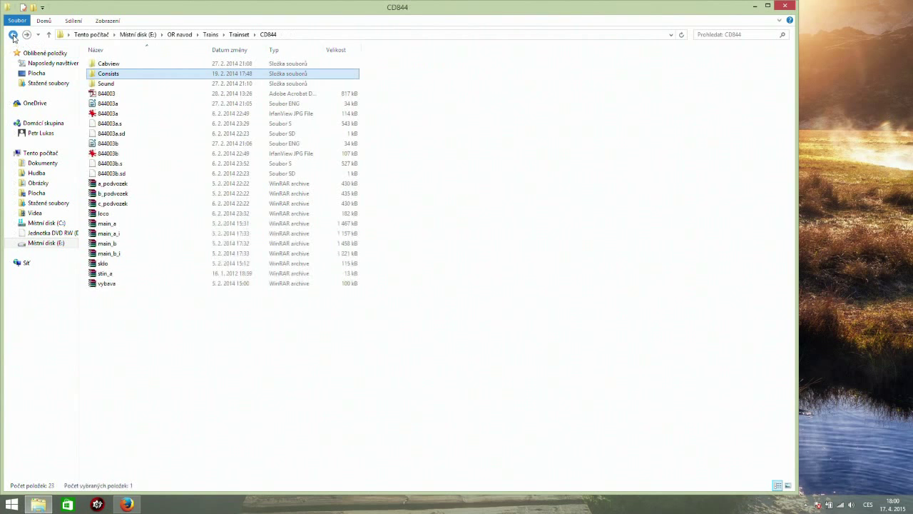
- Copy the Consists folder from CD844 and paste it into the Trains folder of OR navod
{"action": "right_click", "coordinate": [111, 77]}
{"action": "left_click", "coordinate": [129, 235]}
{"action": "left_click", "coordinate": [12, 36]}
{"action": "left_click", "coordinate": [13, 35]}
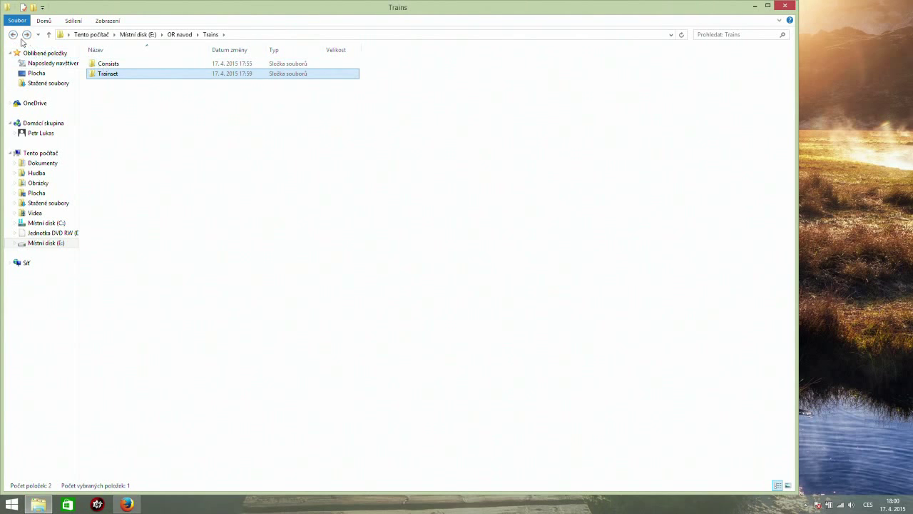
{"action": "left_click", "coordinate": [13, 36]}
{"action": "right_click", "coordinate": [107, 97]}
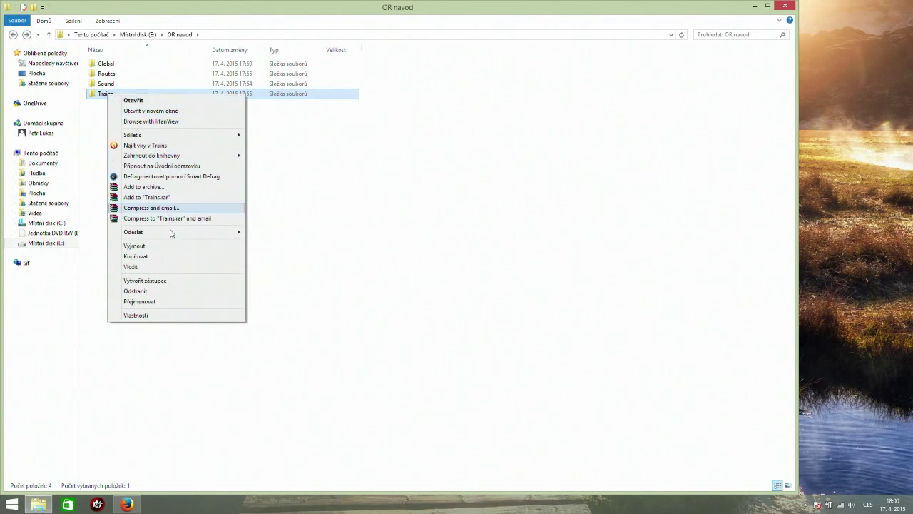
{"action": "left_click", "coordinate": [173, 271]}
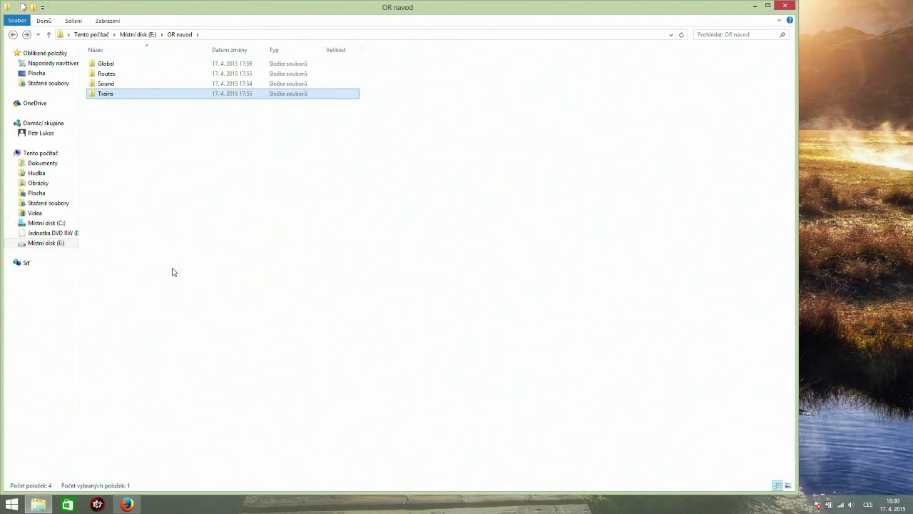
- Check the consist files copied into the Consists folder of Trains and go back to disk E:
{"action": "double_click", "coordinate": [121, 97]}
{"action": "double_click", "coordinate": [122, 64]}
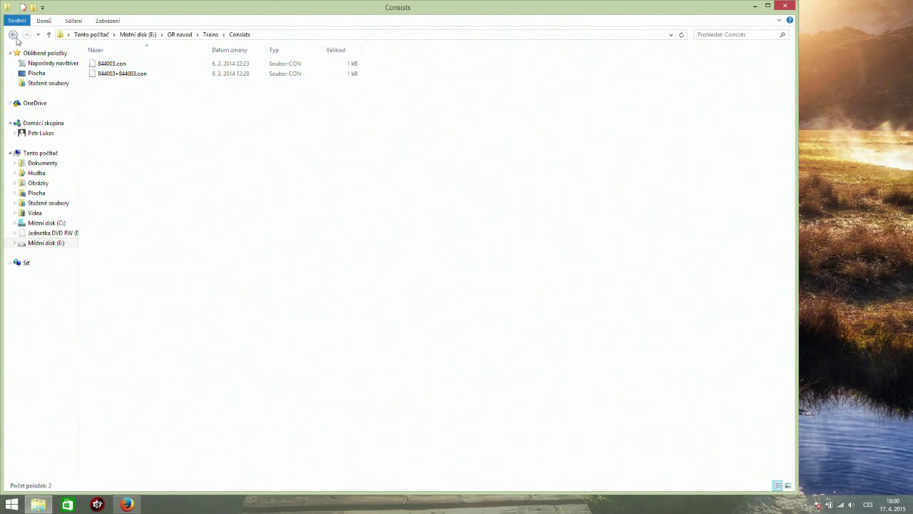
{"action": "left_click", "coordinate": [13, 34]}
{"action": "left_click", "coordinate": [13, 34]}
{"action": "left_click", "coordinate": [13, 35]}
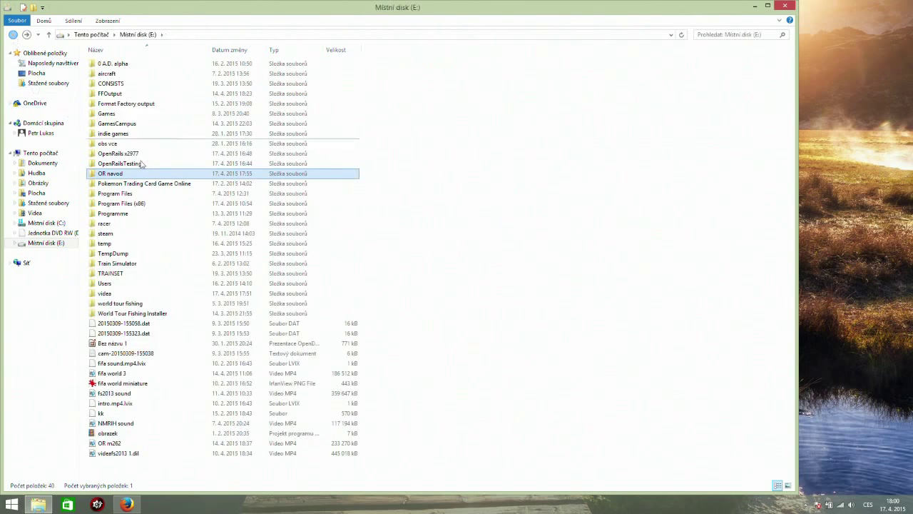
- Switch to Firefox, search Seznam for "lokalka msts" and open the Lokálka (Hradec - Solnice) result in a new tab
{"action": "left_click", "coordinate": [126, 504]}
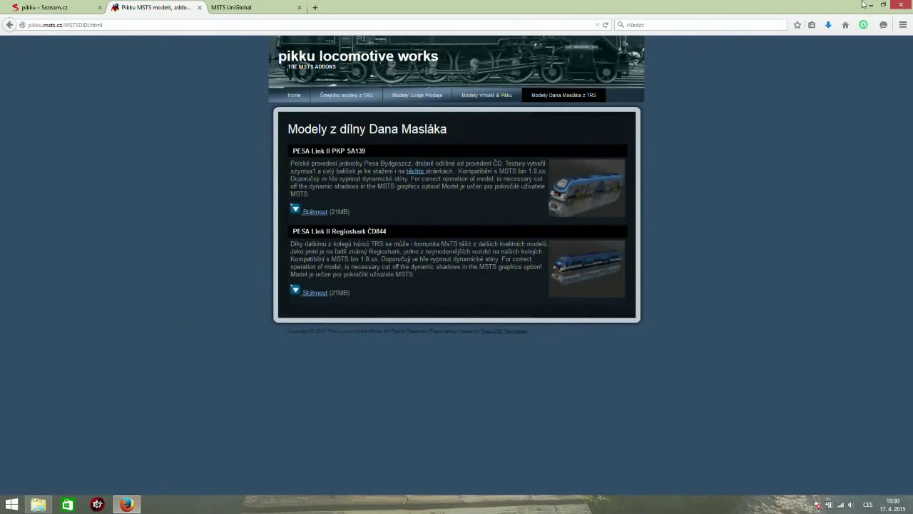
{"action": "left_click", "coordinate": [870, 5]}
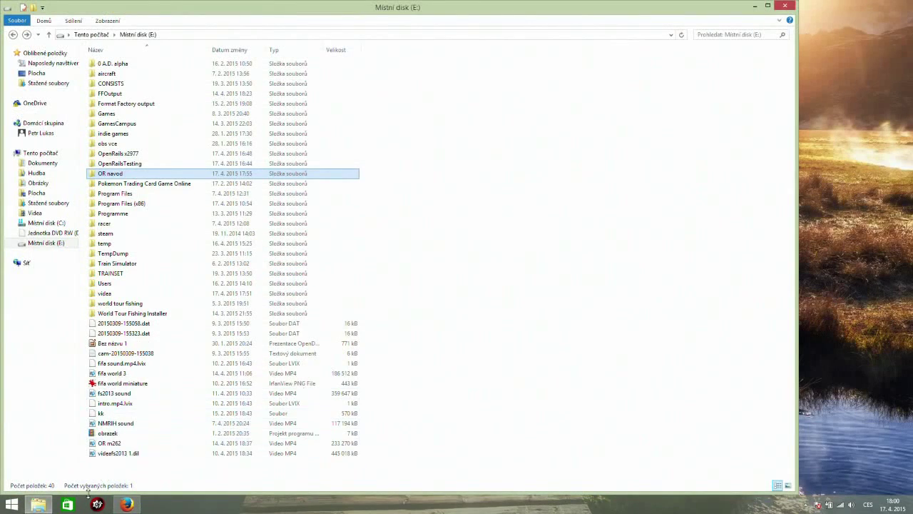
{"action": "left_click", "coordinate": [127, 505]}
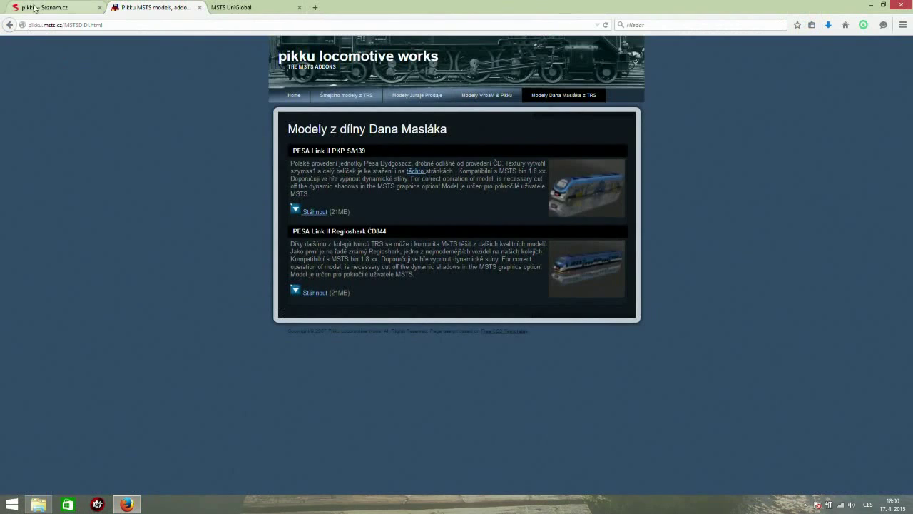
{"action": "left_click", "coordinate": [43, 7]}
{"action": "left_click", "coordinate": [156, 73]}
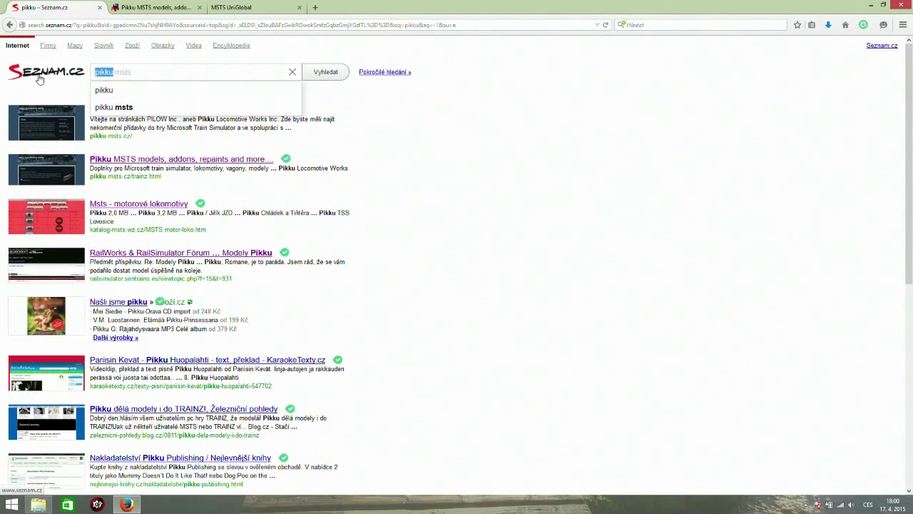
{"action": "type", "text": "lokalka msts"}
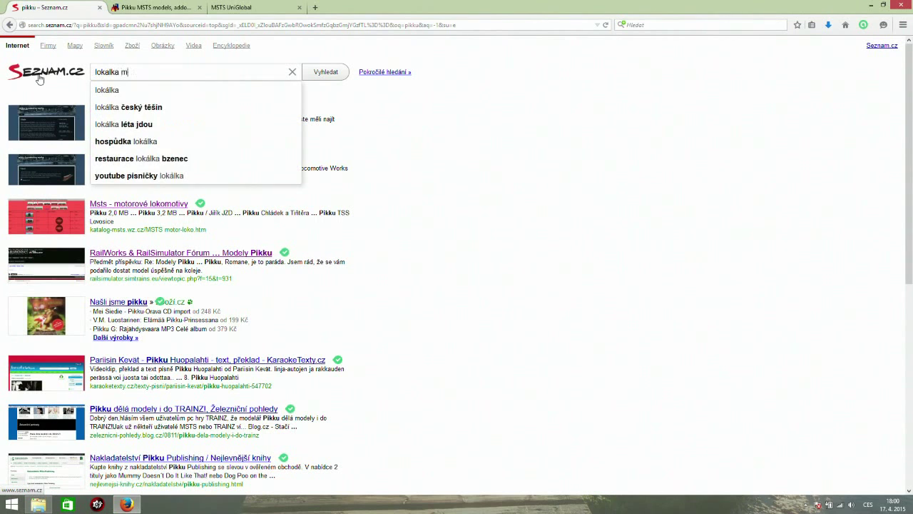
{"action": "key", "text": "Return"}
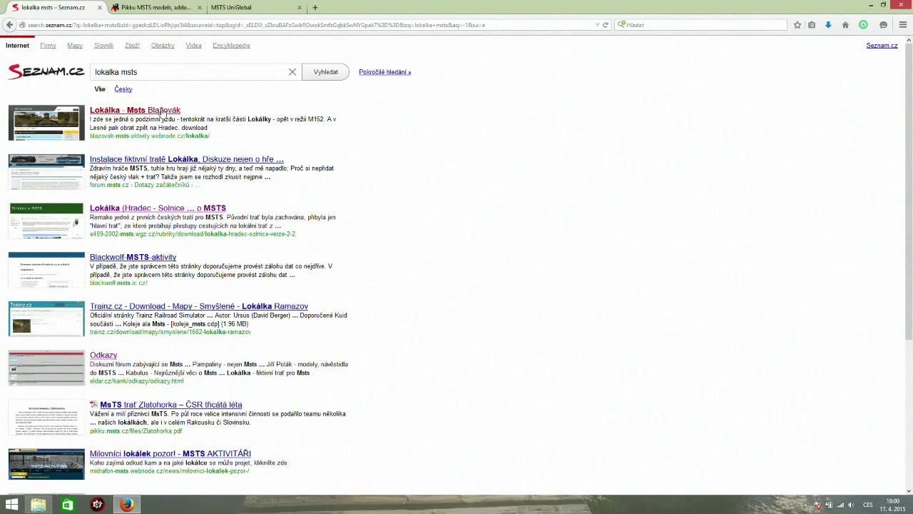
{"action": "middle_click", "coordinate": [171, 213]}
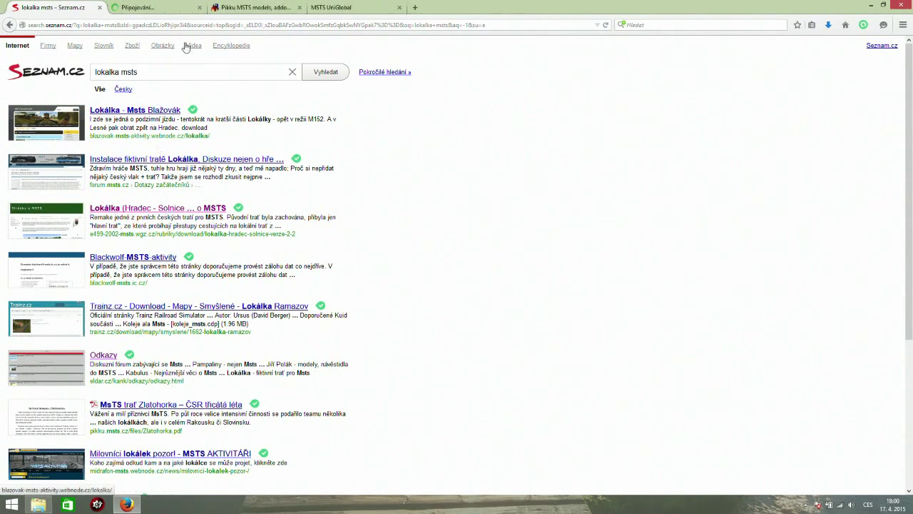
{"action": "left_click", "coordinate": [159, 8]}
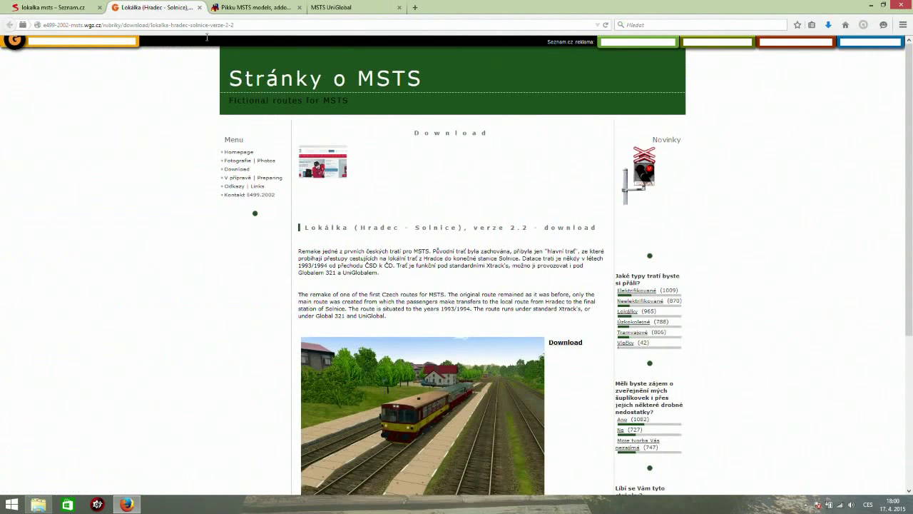
- Look over the Lokálka version 2.2 download page and return to the downloads folder in File Explorer
{"action": "scroll", "coordinate": [756, 235], "scroll_direction": "down", "scroll_amount": 3}
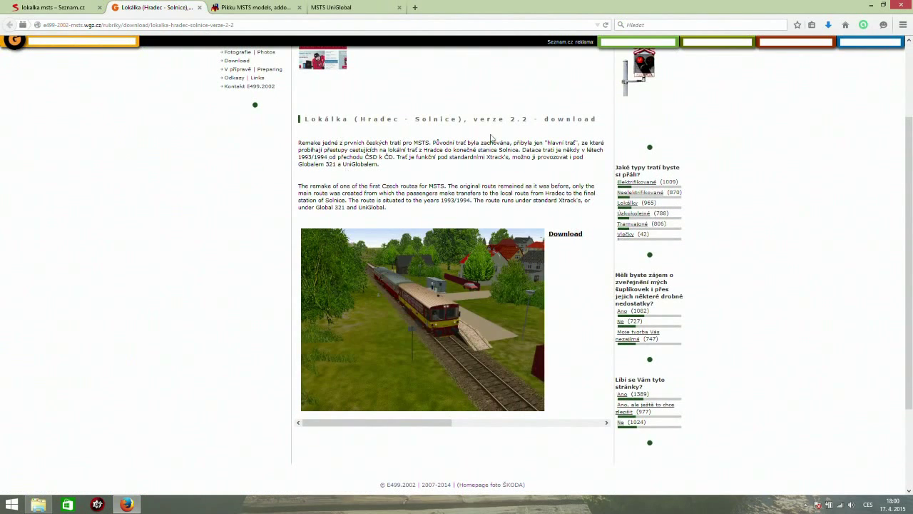
{"action": "left_click_drag", "start_coordinate": [909, 149], "coordinate": [911, 191]}
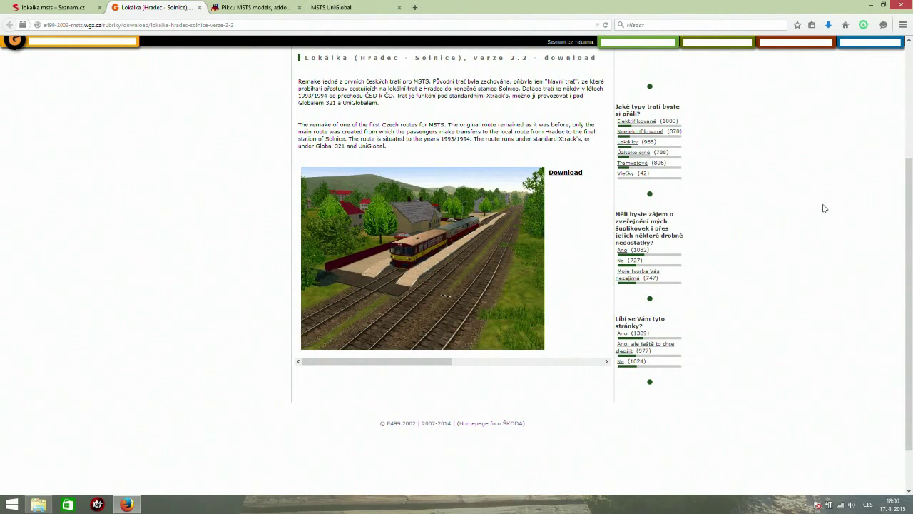
{"action": "scroll", "coordinate": [790, 263], "scroll_direction": "up", "scroll_amount": 3}
{"action": "scroll", "coordinate": [805, 290], "scroll_direction": "down", "scroll_amount": 3}
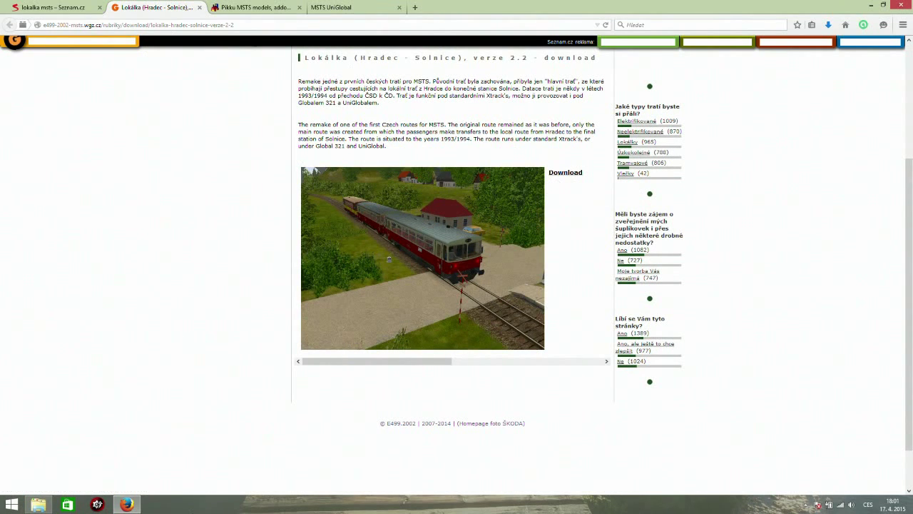
{"action": "left_click", "coordinate": [38, 504]}
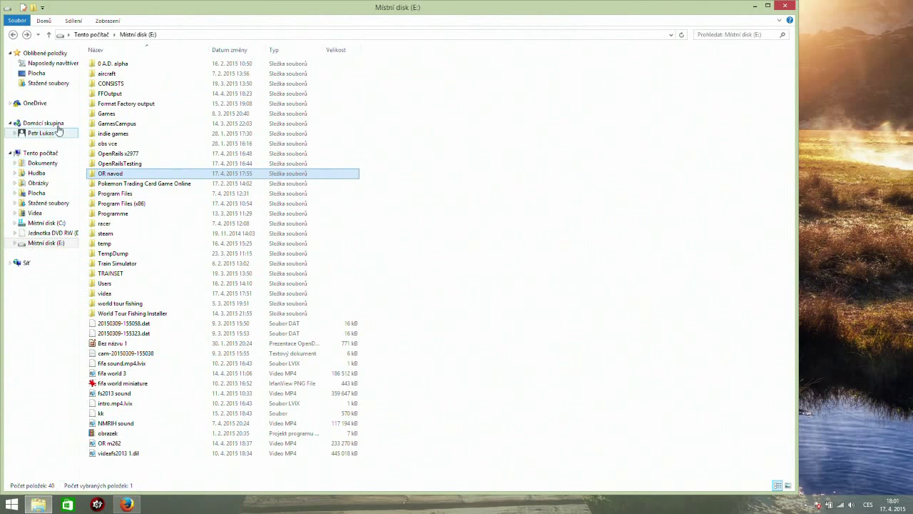
{"action": "left_click", "coordinate": [48, 83]}
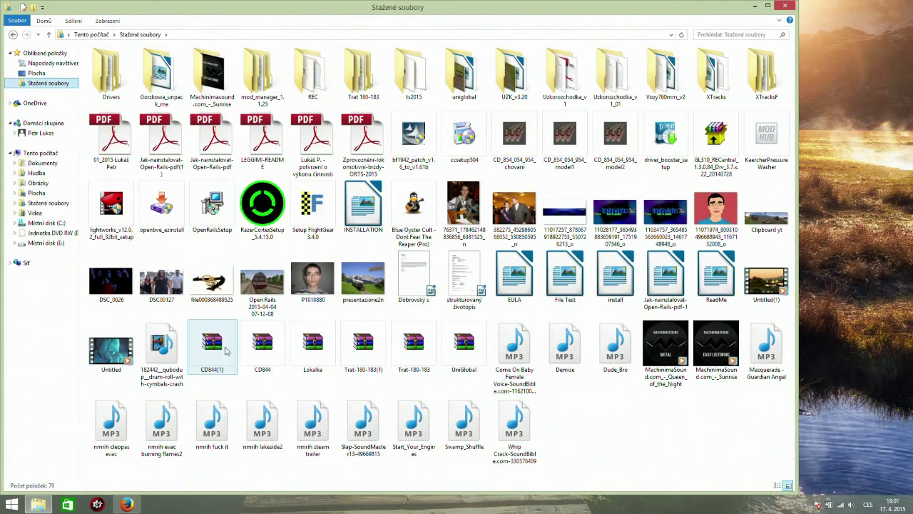
- Inspect the contents of the Lokalka archive and try to extract it directly into the downloads folder
{"action": "double_click", "coordinate": [324, 349]}
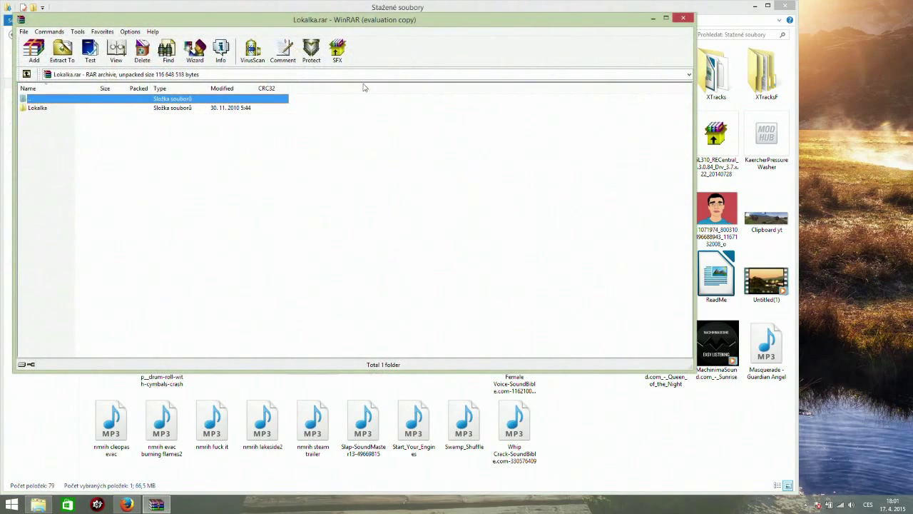
{"action": "left_click", "coordinate": [683, 17]}
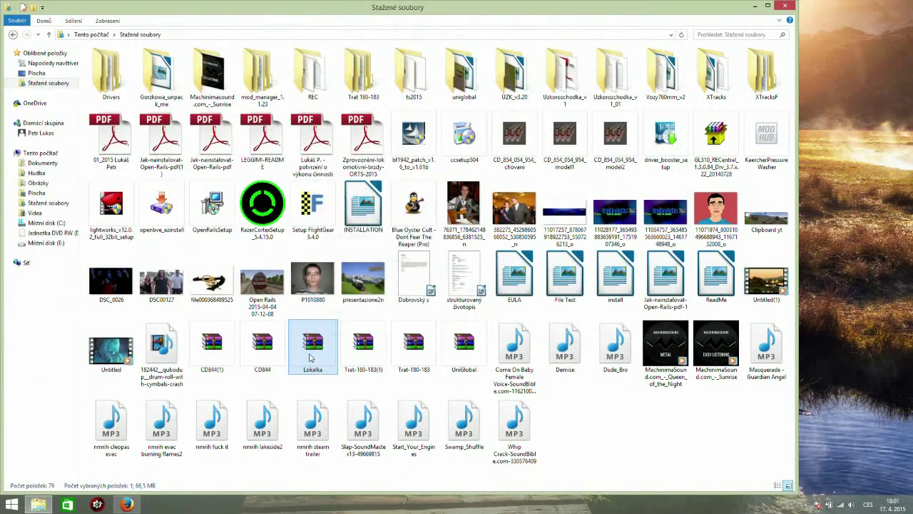
{"action": "right_click", "coordinate": [310, 357]}
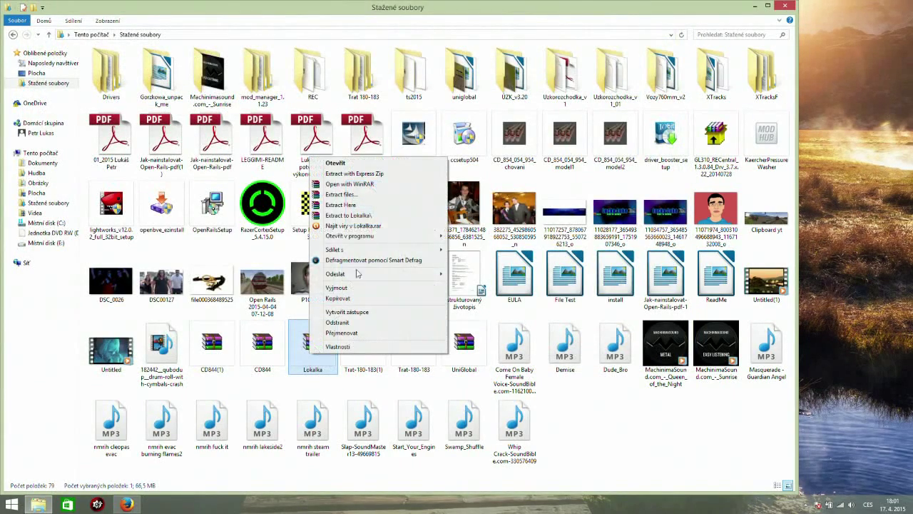
{"action": "left_click", "coordinate": [377, 206]}
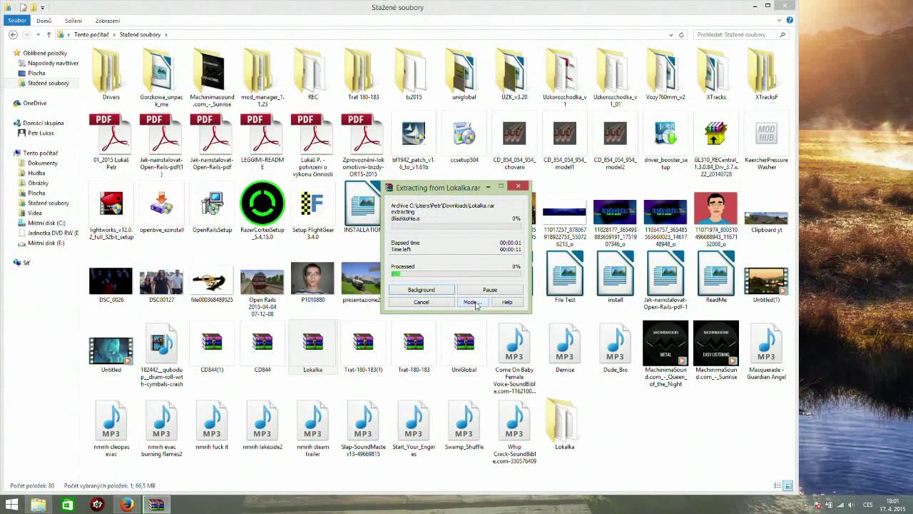
- Extract the Lokalka archive into the Routes folder of OR navod on disk E:
{"action": "right_click", "coordinate": [309, 346]}
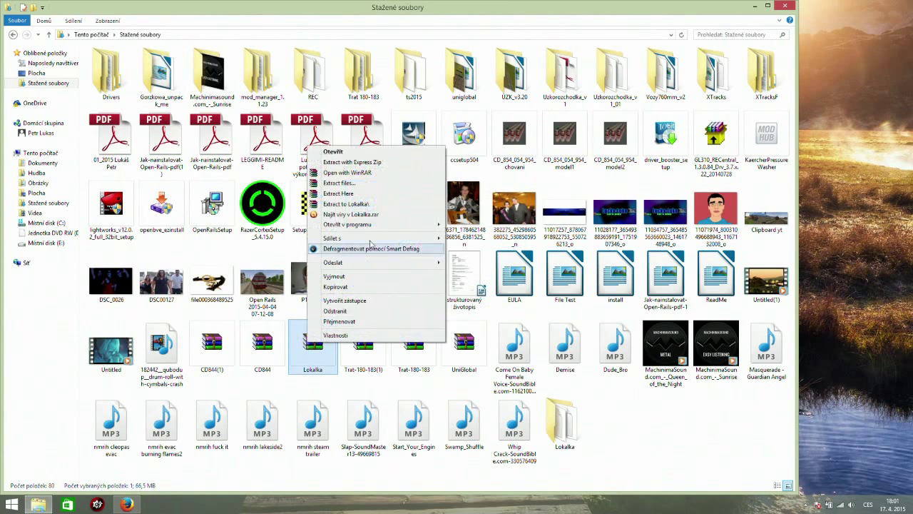
{"action": "left_click", "coordinate": [388, 184]}
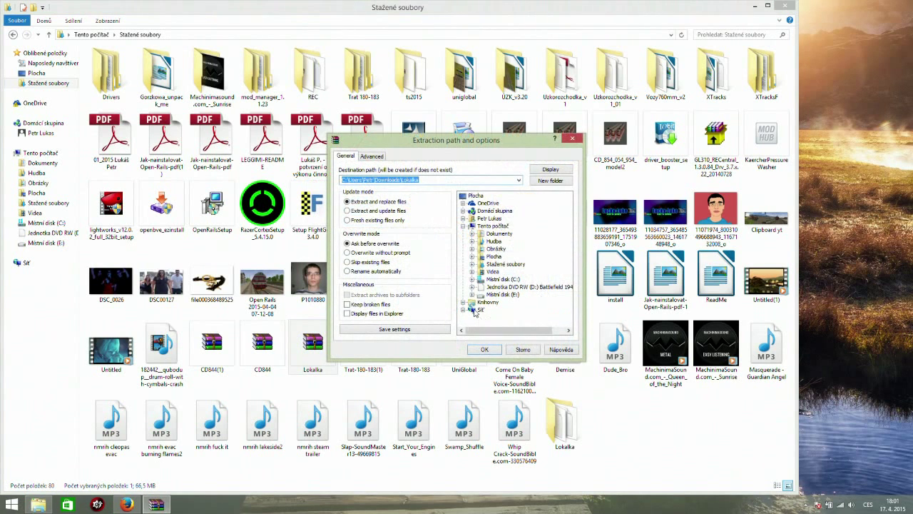
{"action": "left_click", "coordinate": [473, 295]}
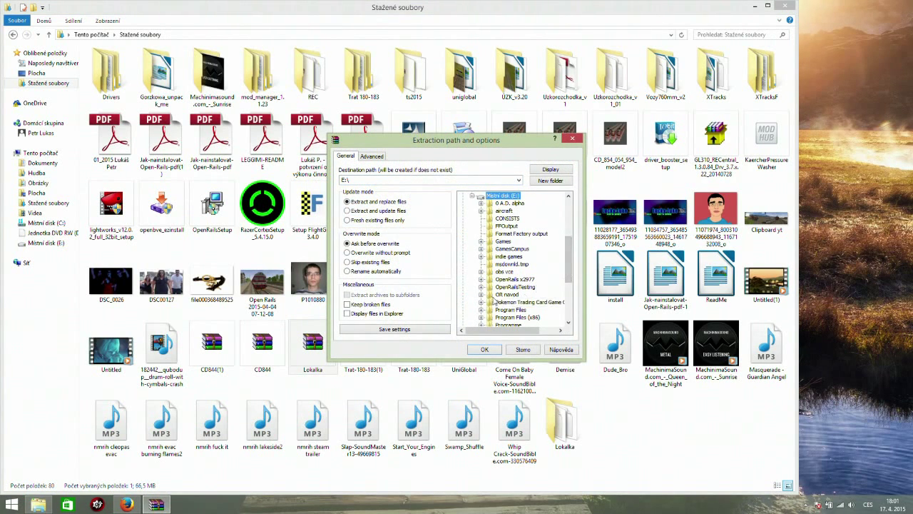
{"action": "left_click", "coordinate": [480, 294]}
{"action": "left_click", "coordinate": [516, 306]}
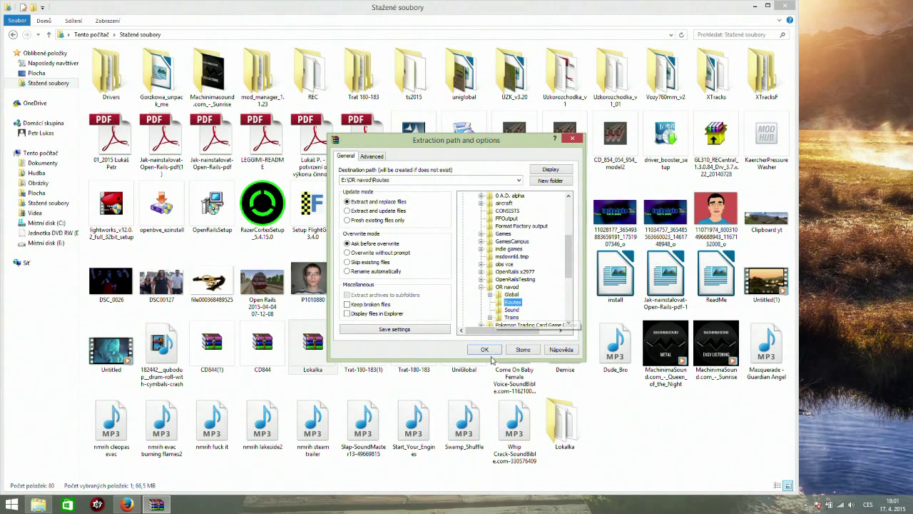
{"action": "left_click", "coordinate": [484, 349]}
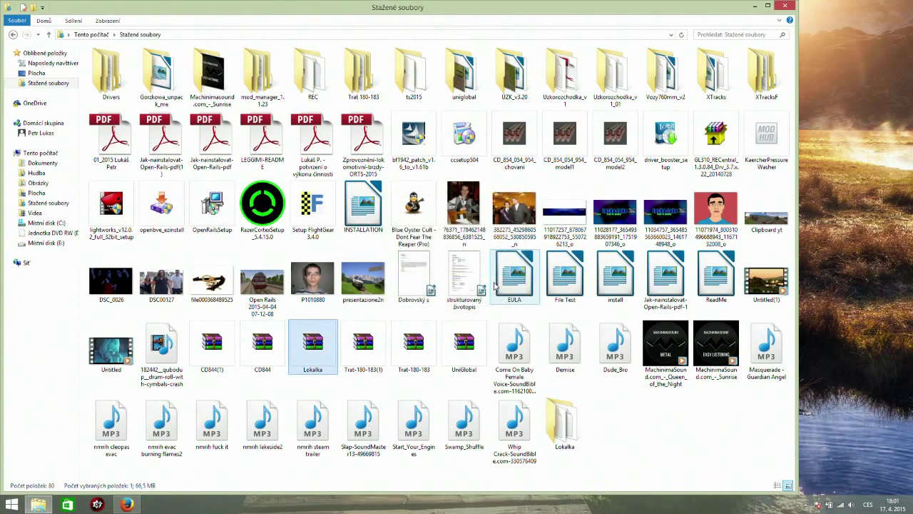
- Open the extracted Lokalka folder inside Routes of OR navod on disk E: and examine its contents
{"action": "left_click", "coordinate": [44, 244]}
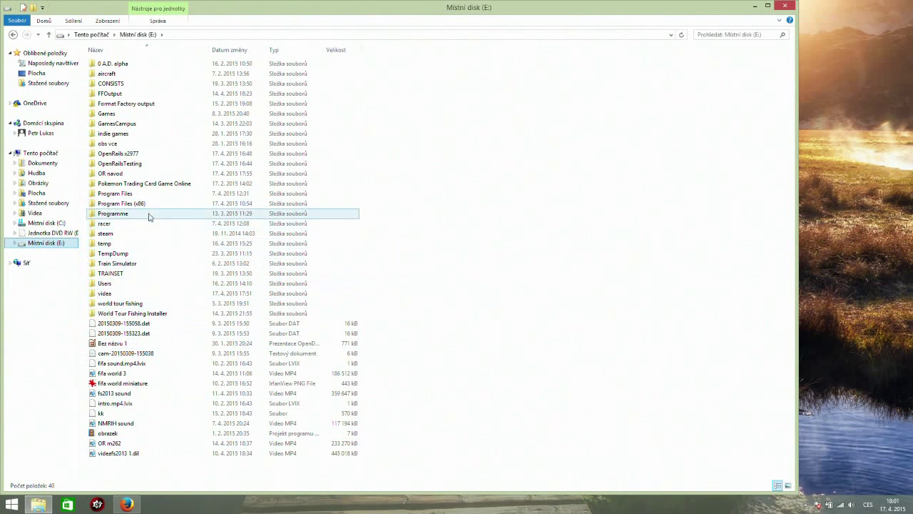
{"action": "double_click", "coordinate": [159, 176]}
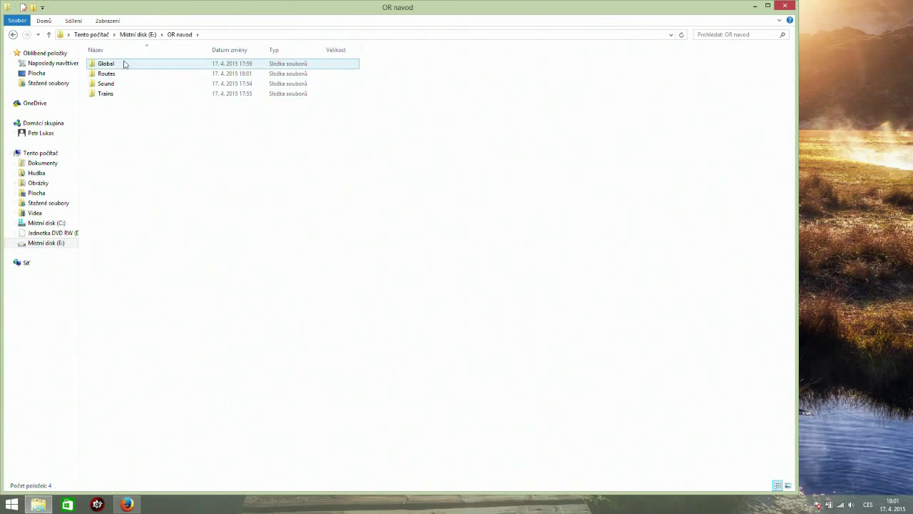
{"action": "double_click", "coordinate": [123, 75]}
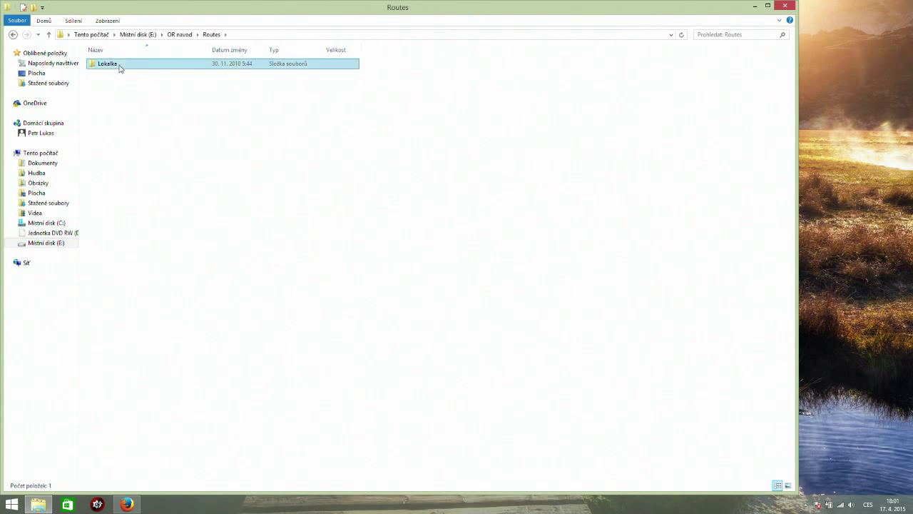
{"action": "double_click", "coordinate": [118, 66]}
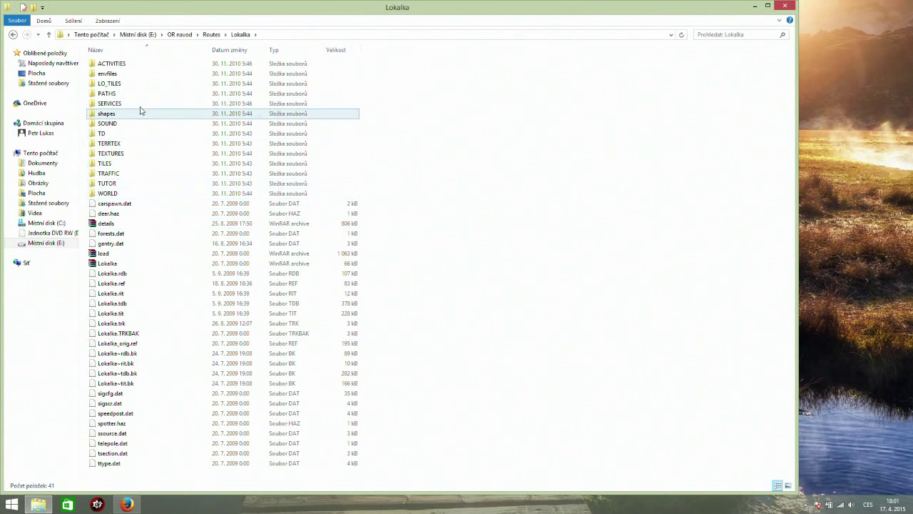
- Review the Global folder and the Lokalka route folder in OR navod, returning to the OR navod folder
{"action": "left_click", "coordinate": [212, 34]}
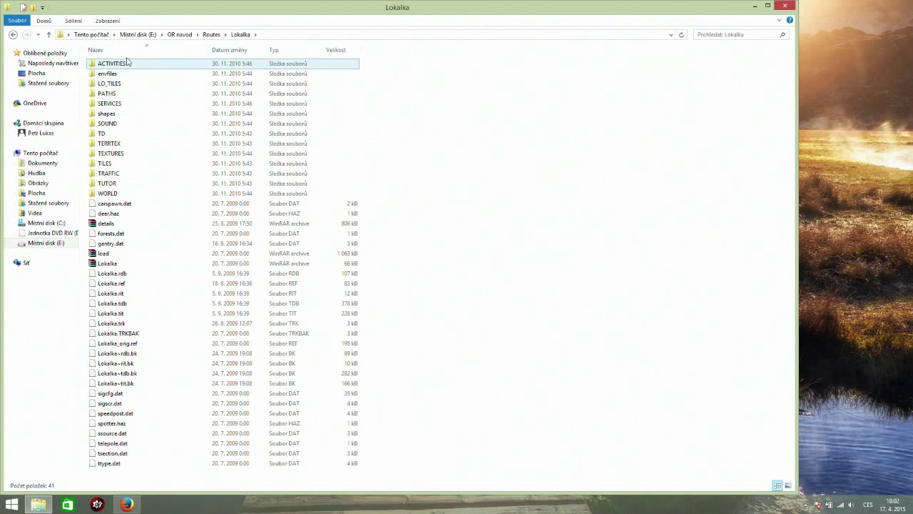
{"action": "left_click", "coordinate": [180, 34]}
{"action": "double_click", "coordinate": [149, 63]}
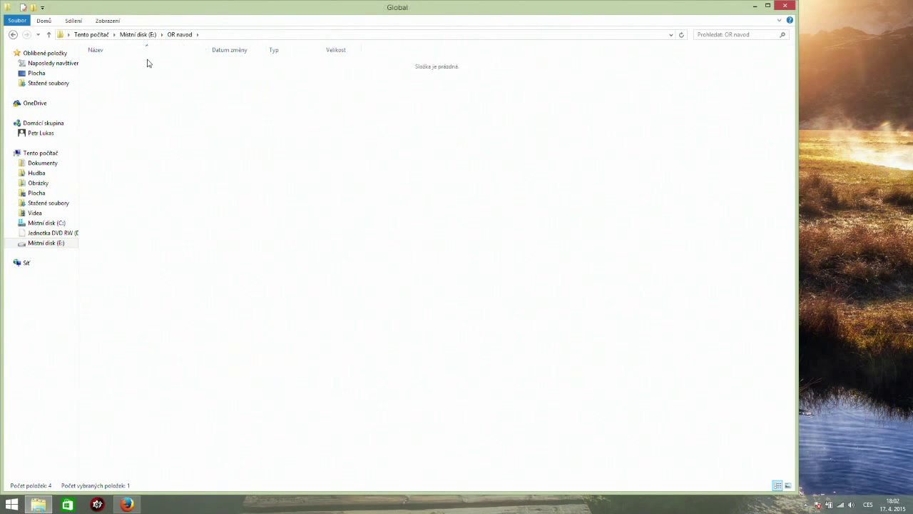
{"action": "left_click", "coordinate": [13, 36]}
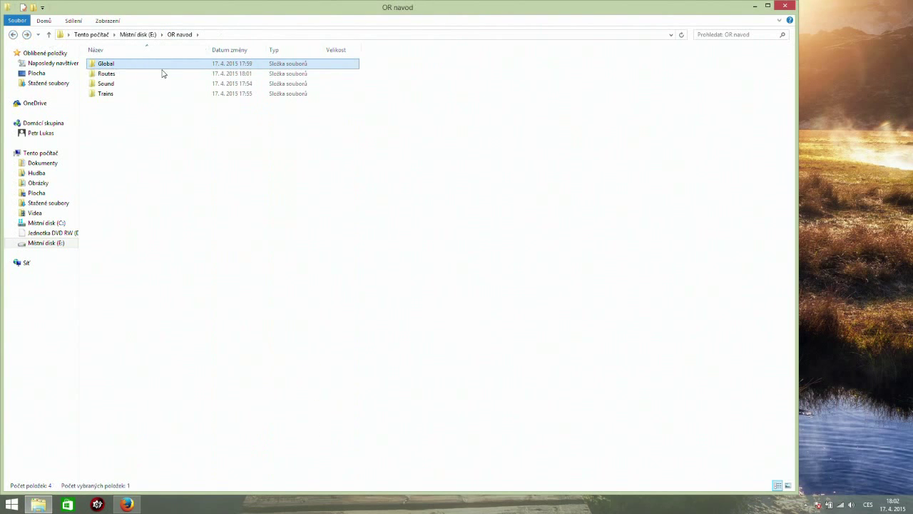
{"action": "double_click", "coordinate": [150, 75]}
{"action": "double_click", "coordinate": [114, 64]}
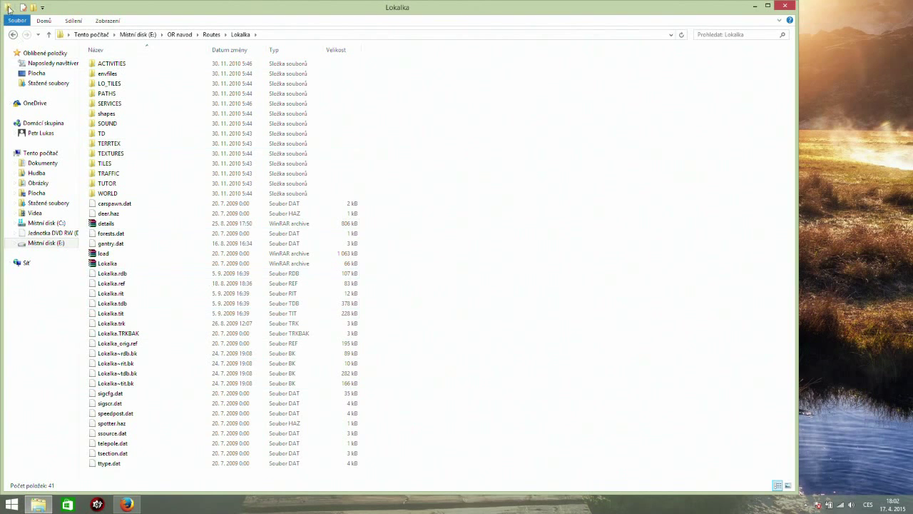
{"action": "left_click", "coordinate": [13, 34]}
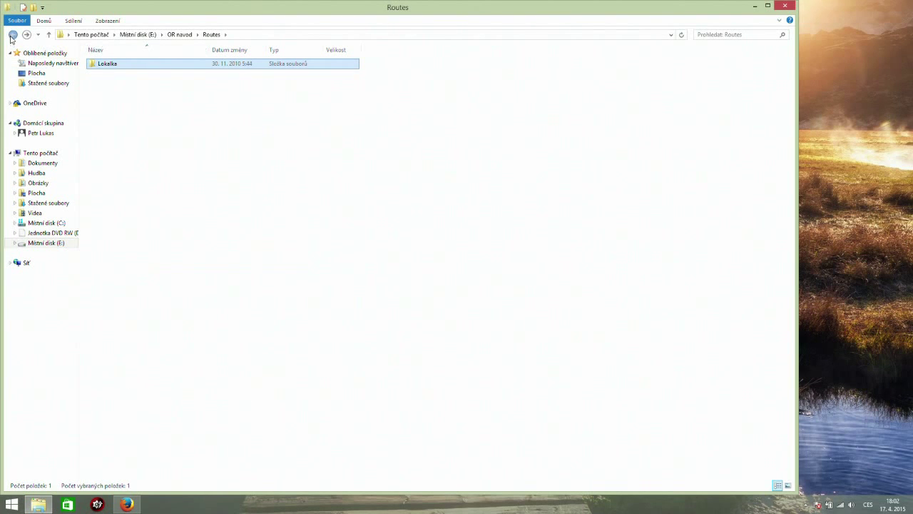
{"action": "left_click", "coordinate": [13, 34]}
- Check the Consists and Trainset folders inside Trains, including the CD844 folder, and close File Explorer
{"action": "left_click", "coordinate": [114, 95]}
{"action": "double_click", "coordinate": [115, 95]}
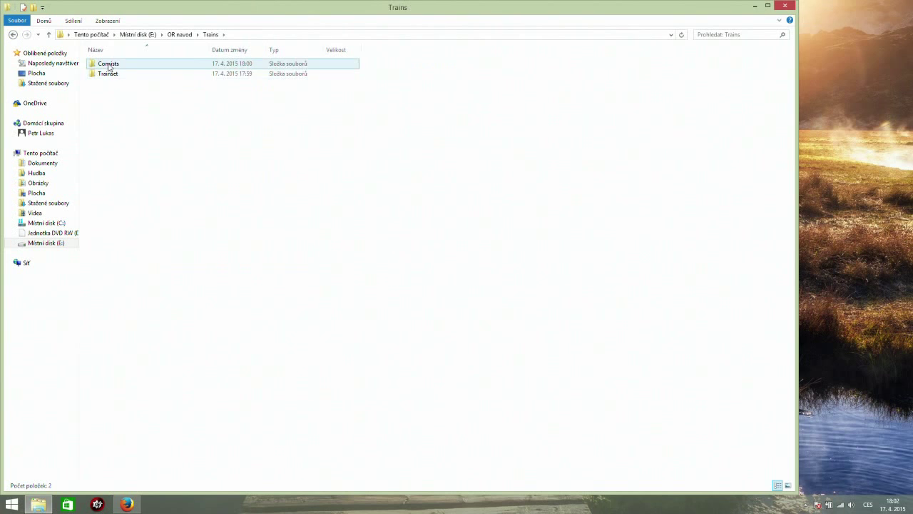
{"action": "double_click", "coordinate": [116, 65]}
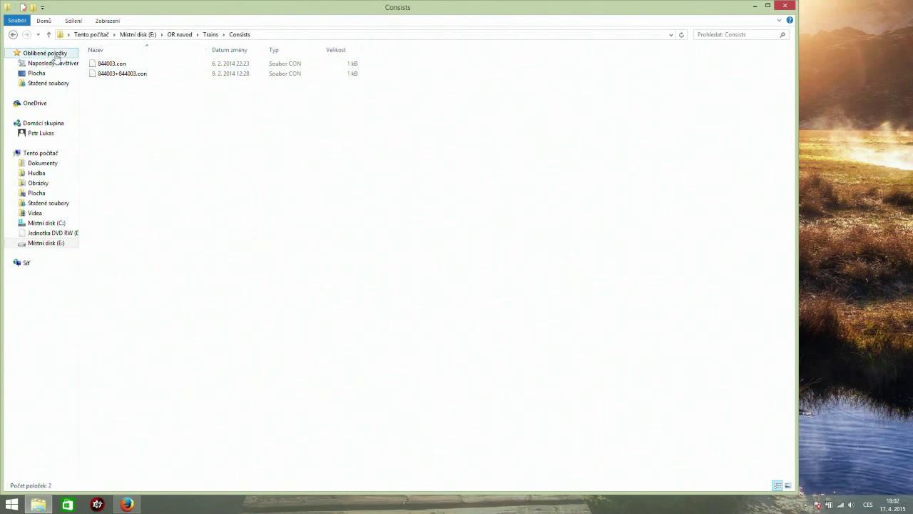
{"action": "left_click", "coordinate": [13, 34]}
{"action": "left_click", "coordinate": [113, 76]}
{"action": "double_click", "coordinate": [115, 75]}
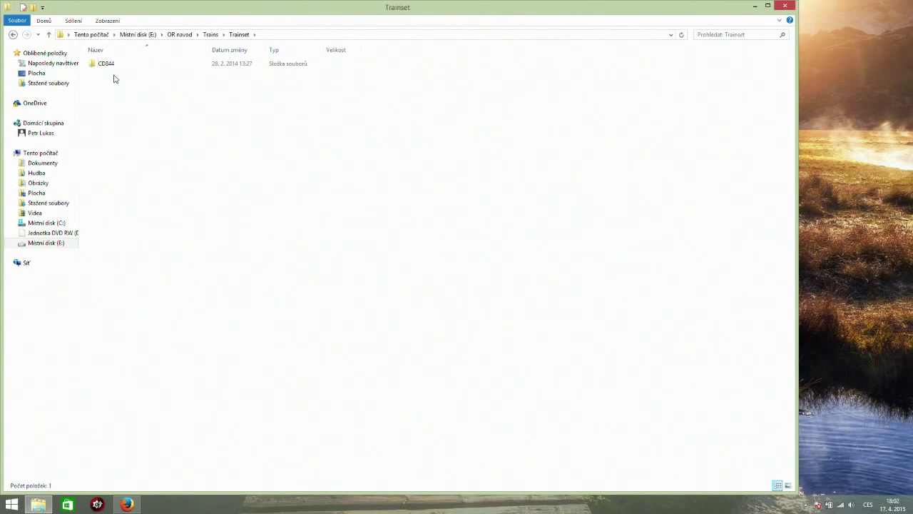
{"action": "left_click", "coordinate": [107, 66]}
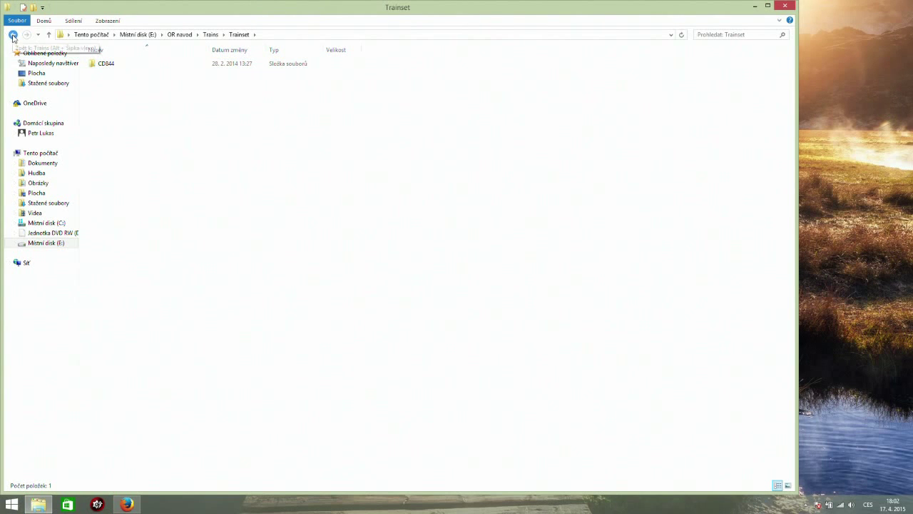
{"action": "left_click", "coordinate": [107, 95]}
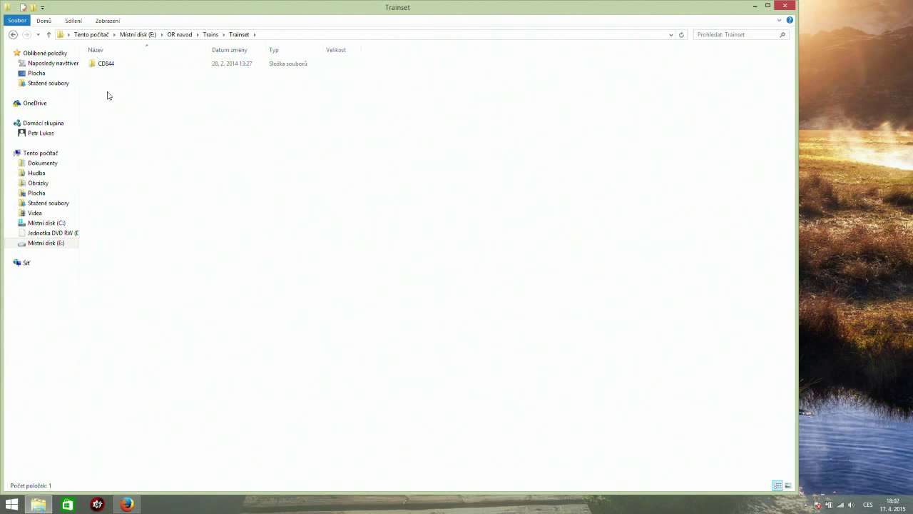
{"action": "double_click", "coordinate": [108, 63]}
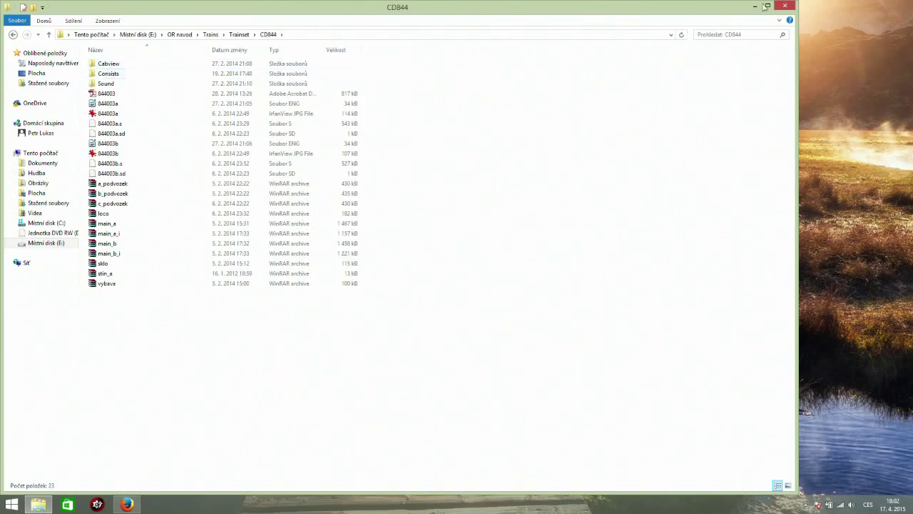
{"action": "left_click", "coordinate": [785, 6]}
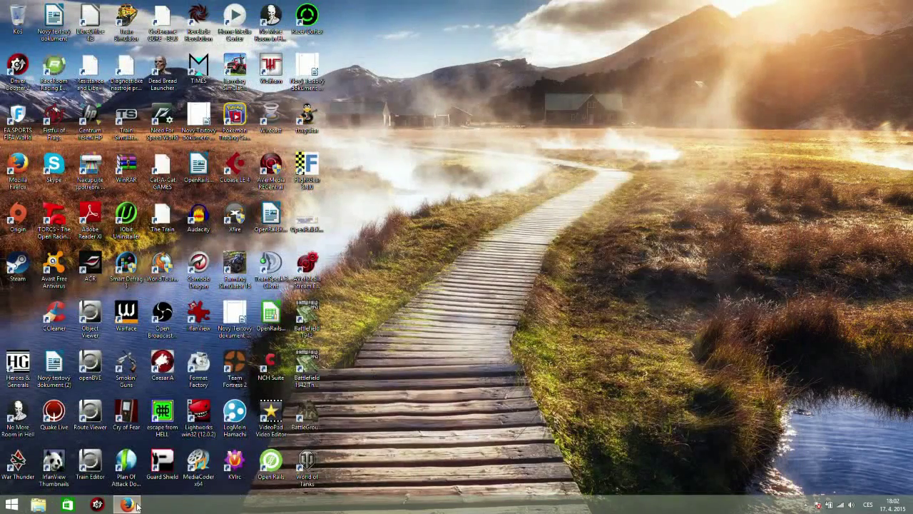
- Switch to Firefox, search Seznam for "open rails" and open the Open Rails website
{"action": "left_click", "coordinate": [127, 504]}
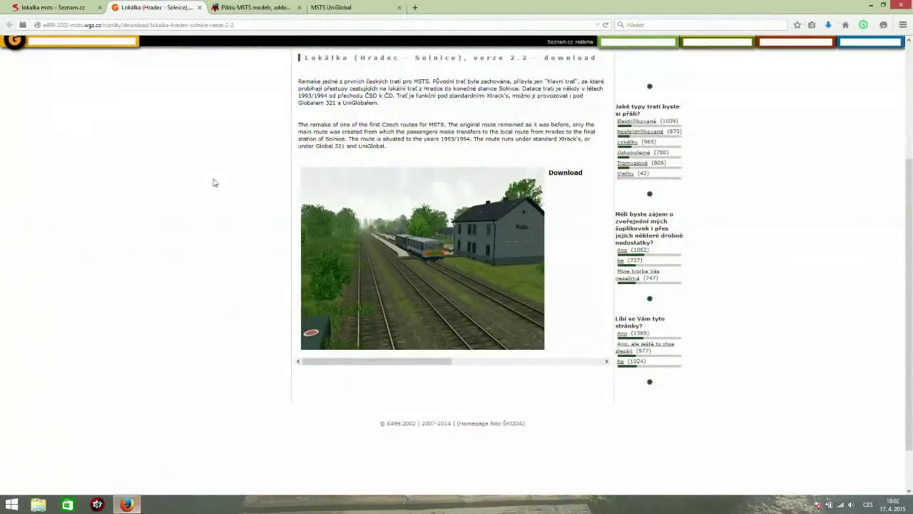
{"action": "left_click", "coordinate": [95, 9]}
{"action": "left_click_drag", "start_coordinate": [173, 71], "coordinate": [56, 82]}
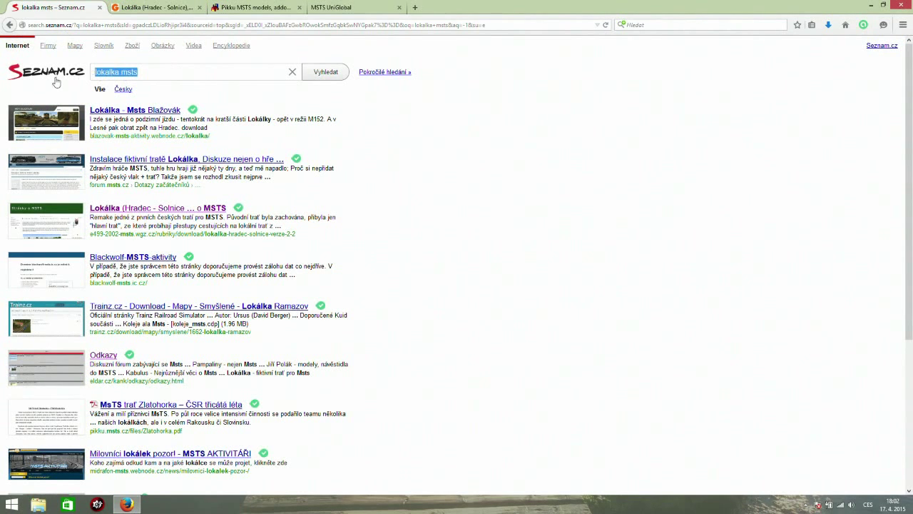
{"action": "type", "text": "open "}
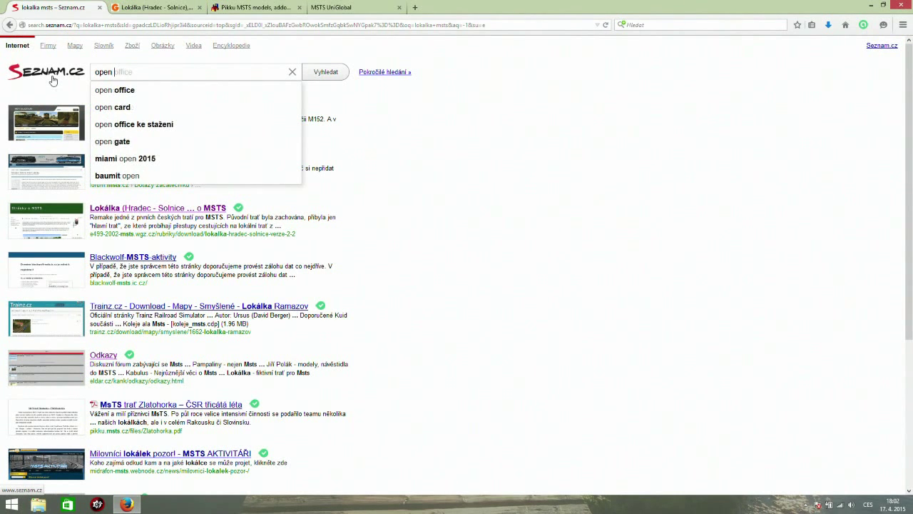
{"action": "type", "text": "rails"}
{"action": "key", "text": "Return"}
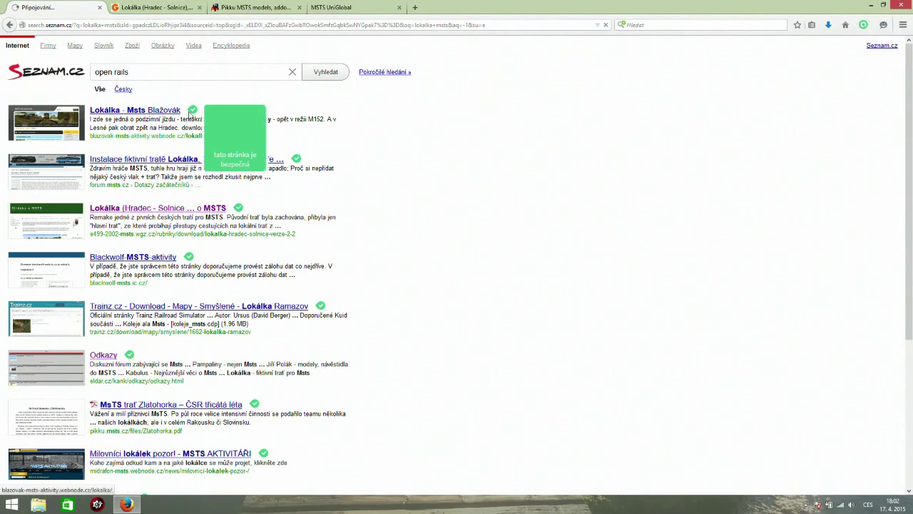
{"action": "left_click", "coordinate": [141, 110]}
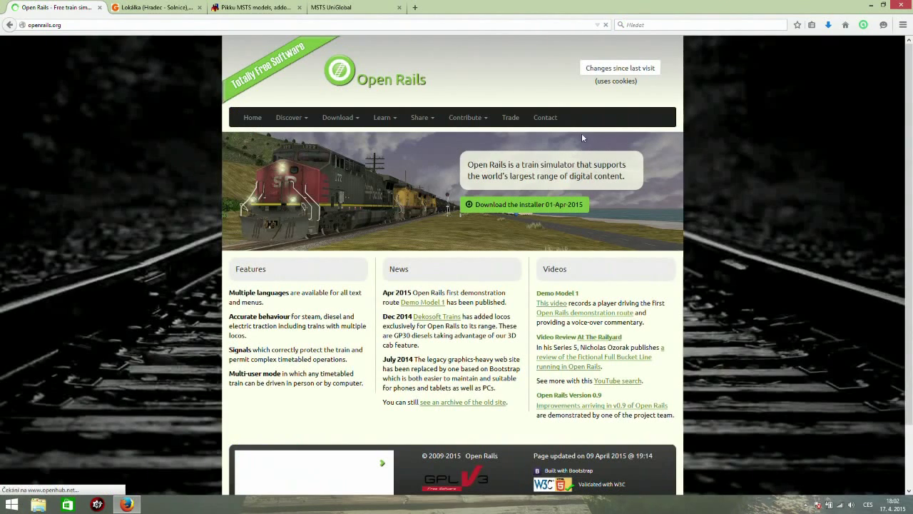
- Download the testing version executables, OpenRailsTesting.zip, from the Open Rails program download page and check the download's progress
{"action": "left_click", "coordinate": [356, 121]}
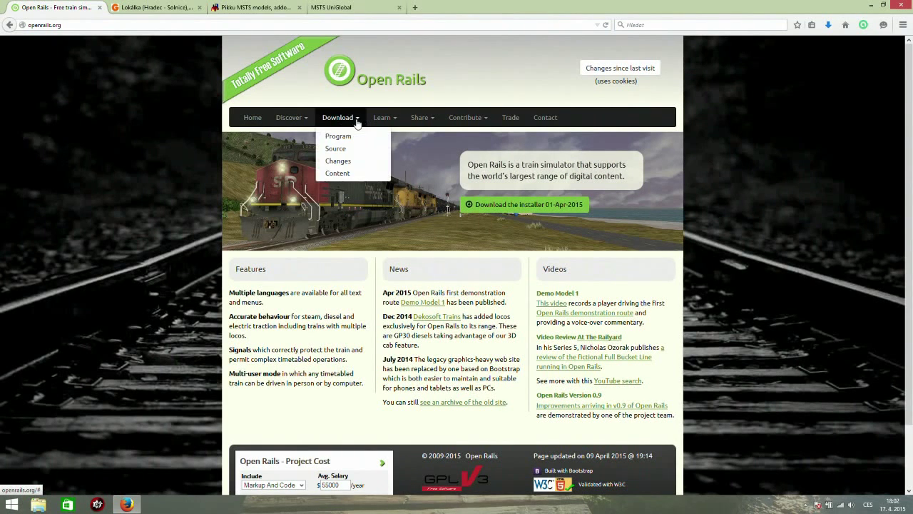
{"action": "left_click", "coordinate": [345, 139]}
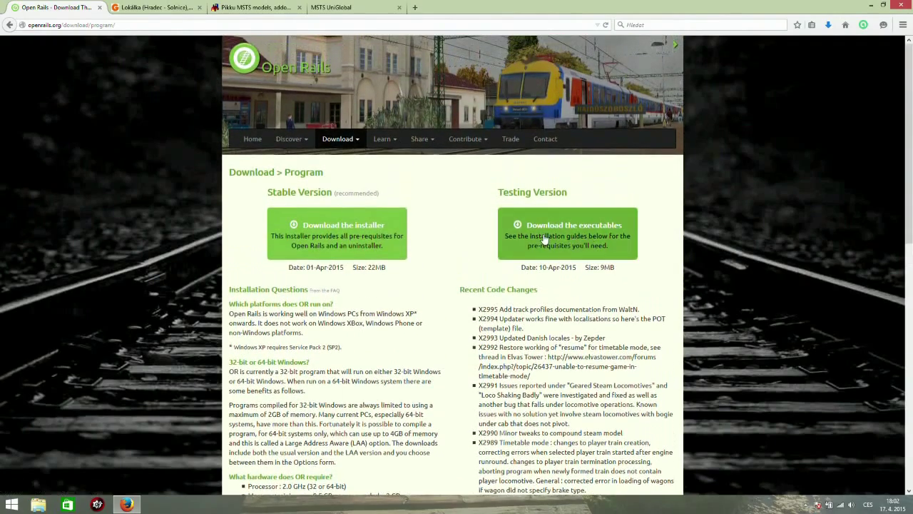
{"action": "left_click", "coordinate": [544, 239]}
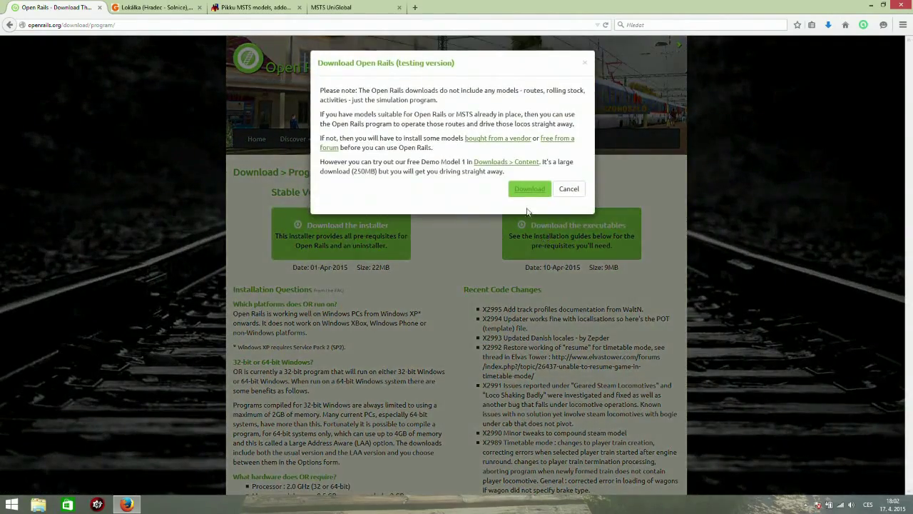
{"action": "left_click", "coordinate": [529, 189]}
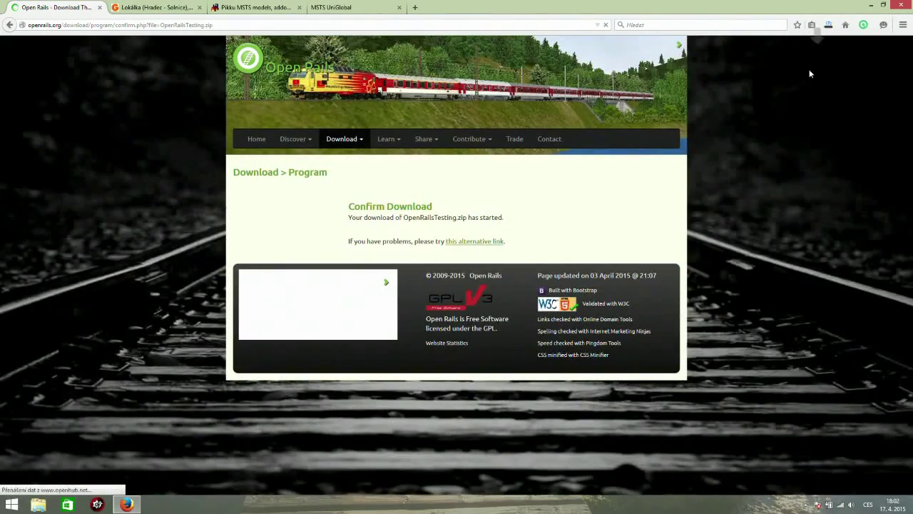
{"action": "left_click", "coordinate": [828, 27]}
{"action": "left_click", "coordinate": [828, 27]}
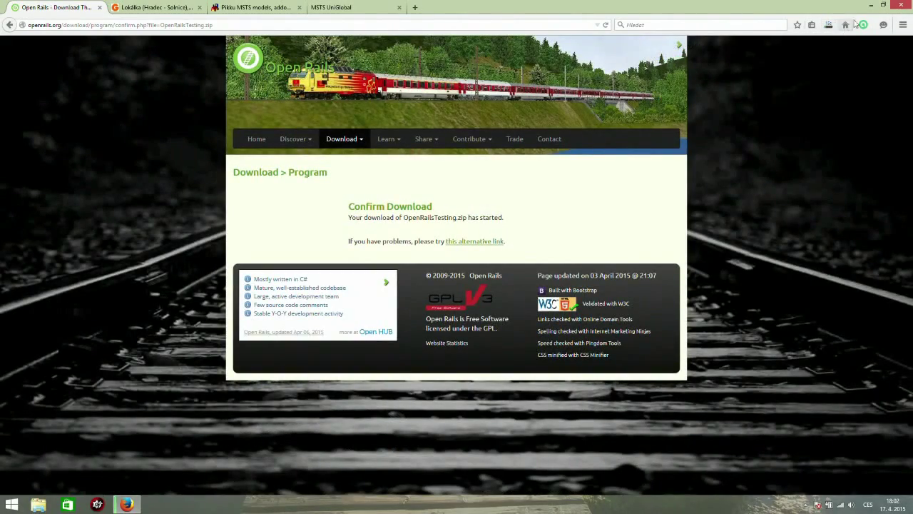
- Recheck the OpenRailsTesting.zip download in Firefox, then switch to File Explorer and open the Downloads folder
{"action": "left_click", "coordinate": [871, 5]}
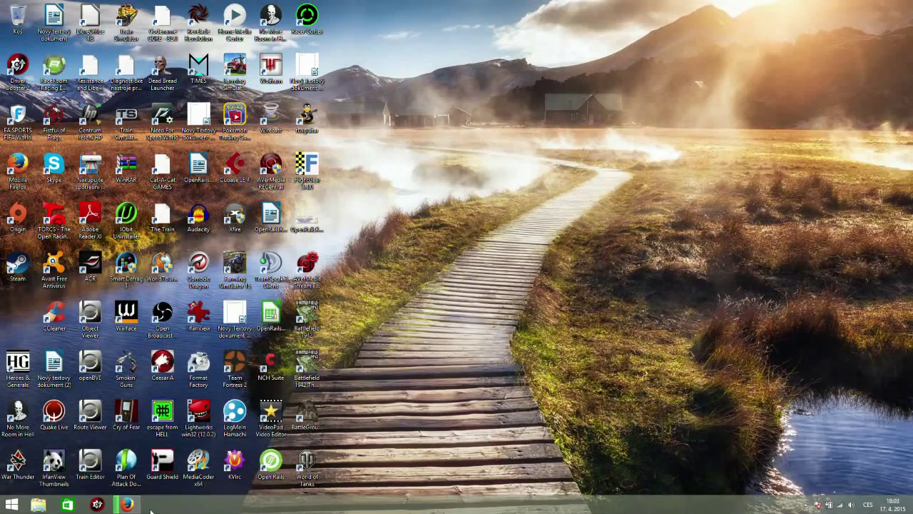
{"action": "left_click", "coordinate": [127, 504]}
{"action": "left_click", "coordinate": [829, 25]}
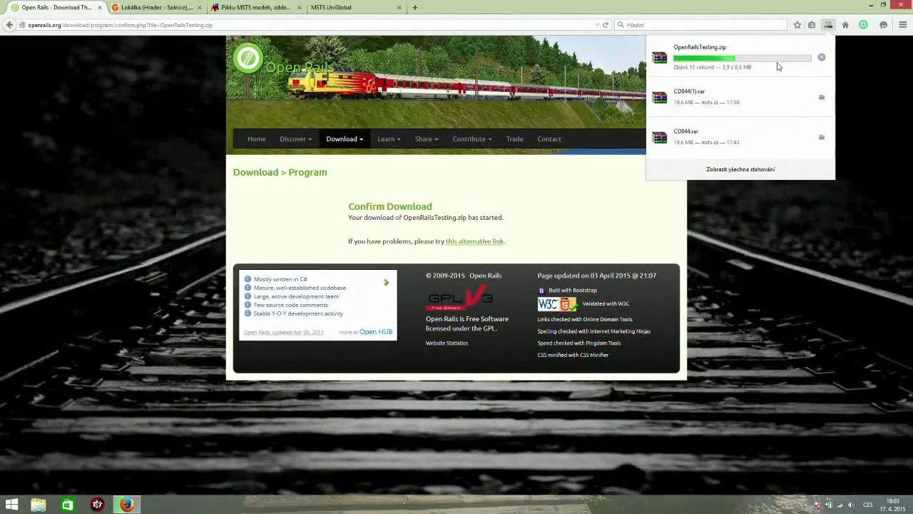
{"action": "left_click", "coordinate": [829, 25]}
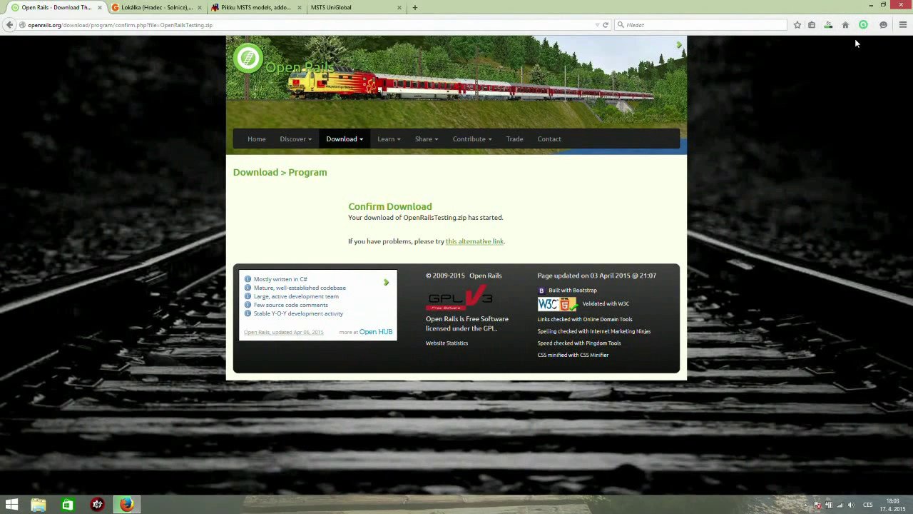
{"action": "left_click", "coordinate": [871, 6]}
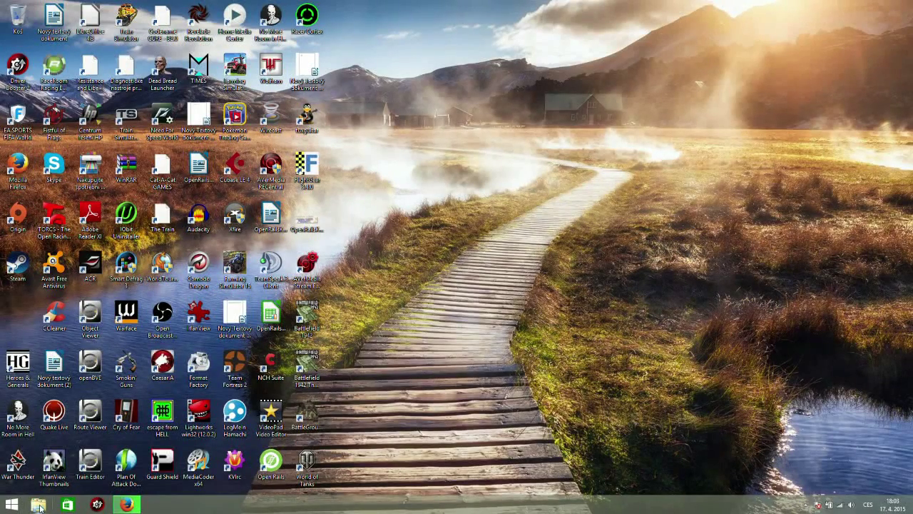
{"action": "left_click", "coordinate": [39, 505]}
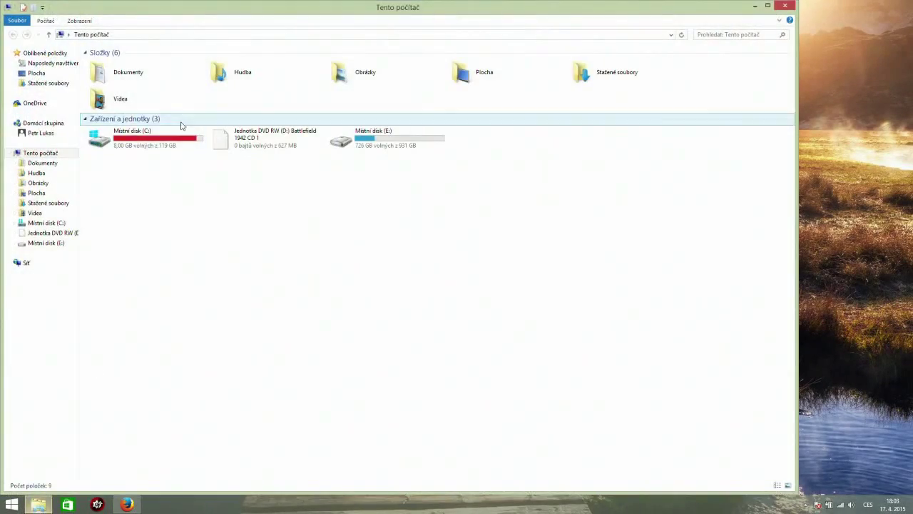
{"action": "left_click", "coordinate": [35, 84]}
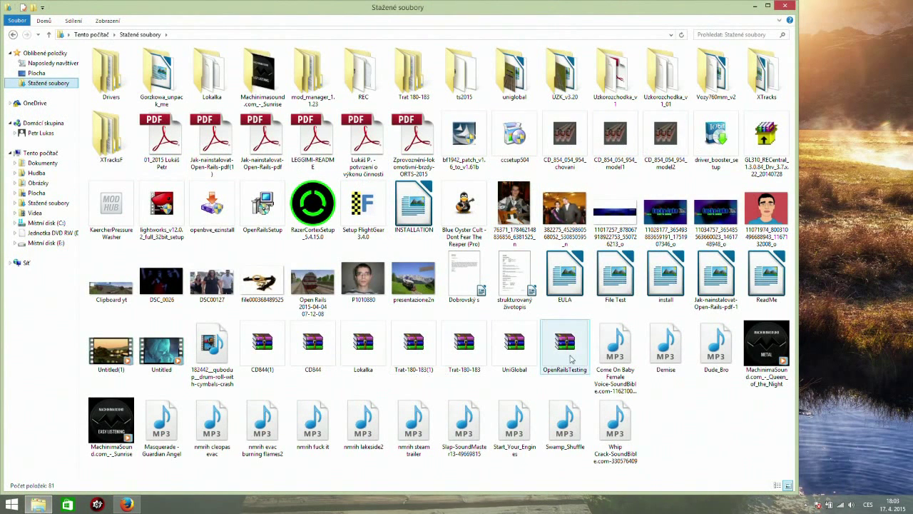
- Try to extract the OpenRailsTesting archive directly into the Downloads folder
{"action": "right_click", "coordinate": [567, 359]}
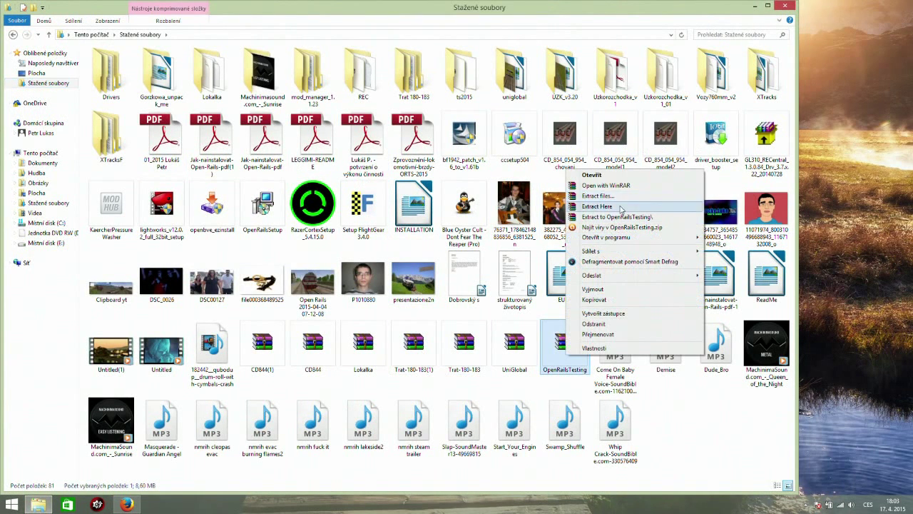
{"action": "left_click", "coordinate": [621, 209]}
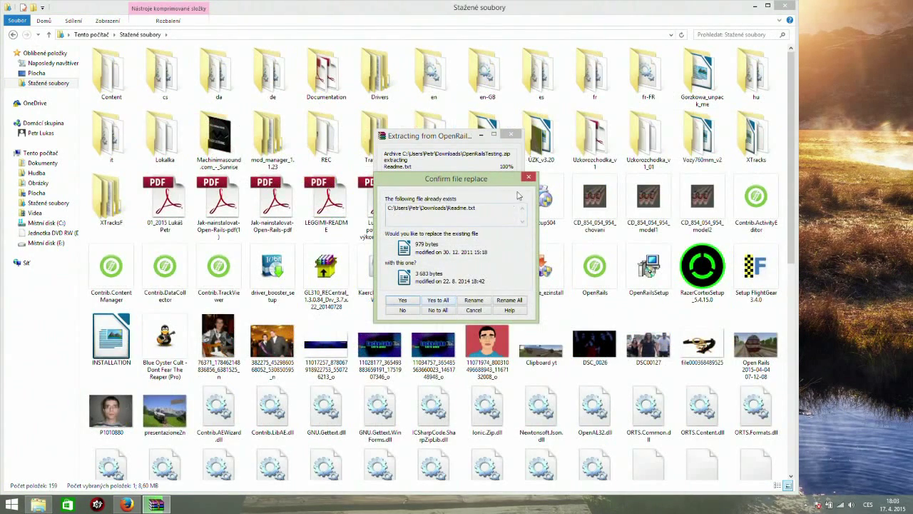
{"action": "left_click", "coordinate": [528, 176]}
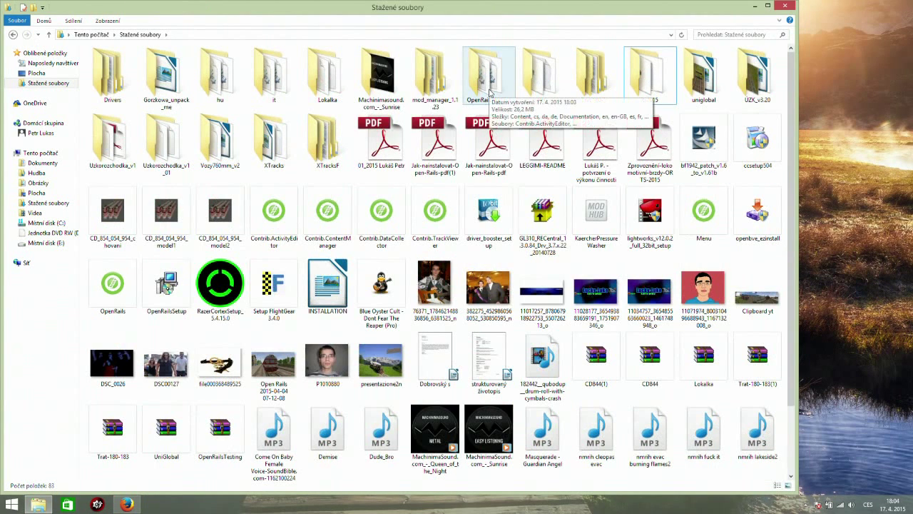
- Review the contents of the extracted OpenRailsTesting folder and return to the Downloads folder
{"action": "double_click", "coordinate": [489, 92]}
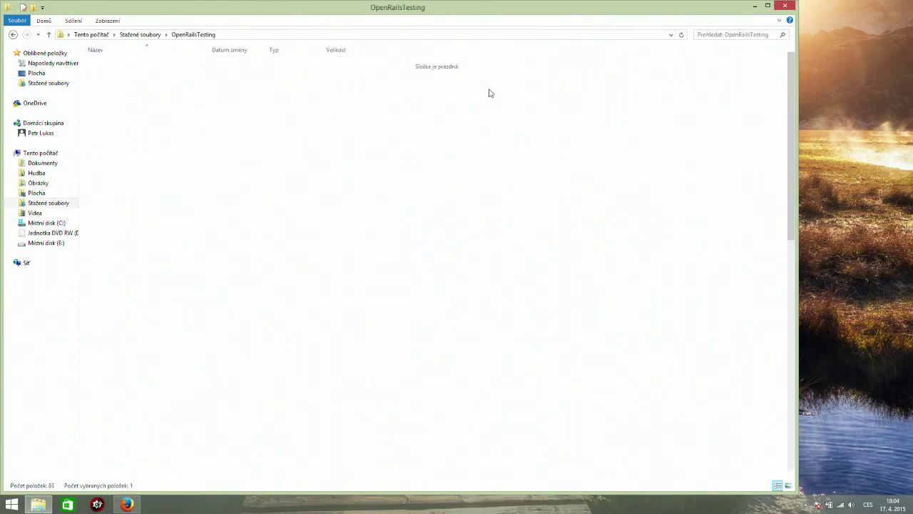
{"action": "left_click_drag", "start_coordinate": [792, 146], "coordinate": [612, 116]}
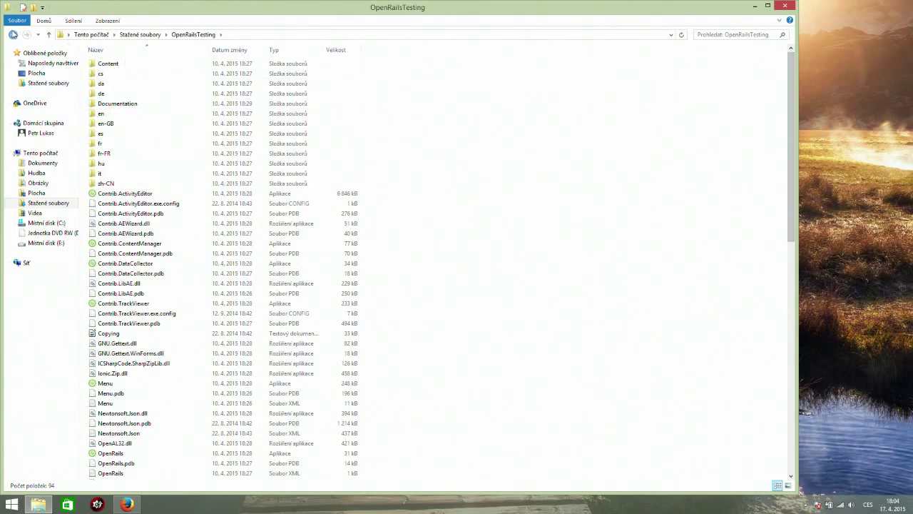
{"action": "left_click", "coordinate": [14, 35]}
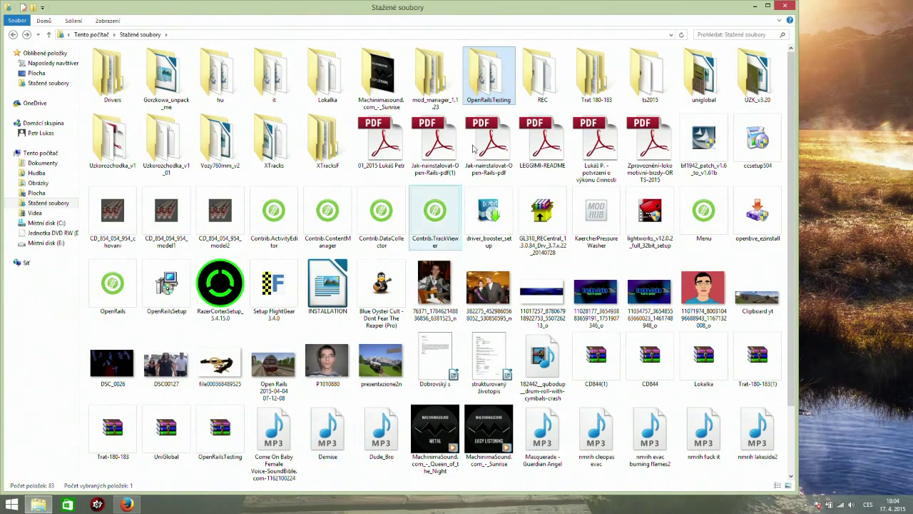
{"action": "left_click_drag", "start_coordinate": [791, 266], "coordinate": [528, 142]}
- Launch the OpenRails application from the OpenRailsTesting folder
{"action": "double_click", "coordinate": [481, 96]}
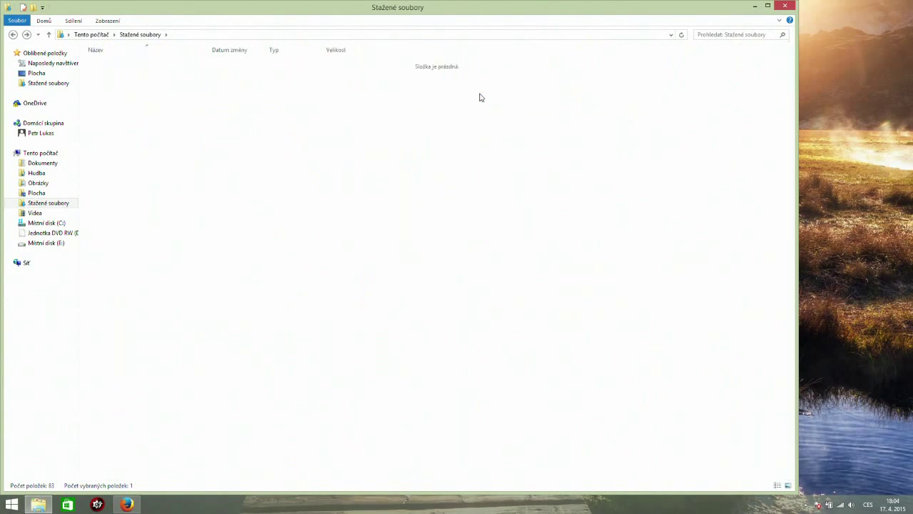
{"action": "scroll", "coordinate": [419, 326], "scroll_direction": "down", "scroll_amount": 5}
{"action": "scroll", "coordinate": [419, 326], "scroll_direction": "down", "scroll_amount": 1}
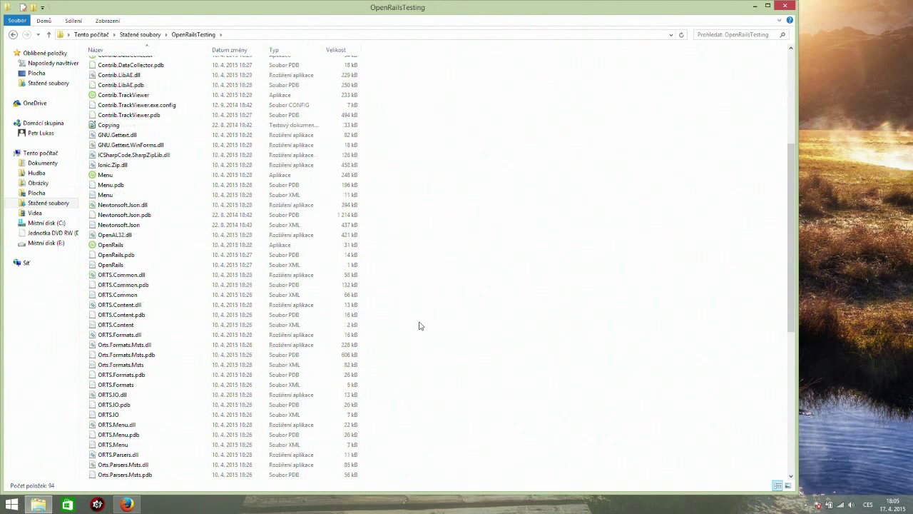
{"action": "double_click", "coordinate": [130, 246]}
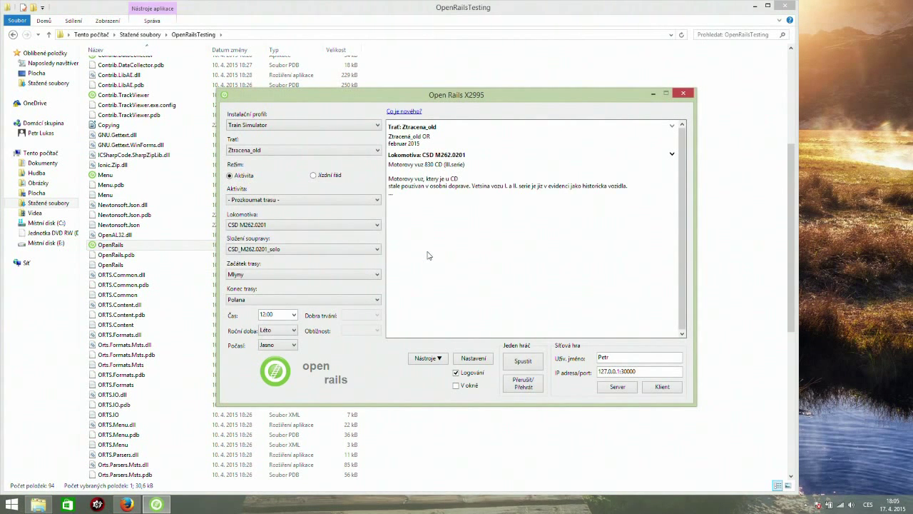
- Add the E:\OR navod folder as an installation profile in the content settings and save, accepting the duplicate key assignment
{"action": "left_click", "coordinate": [475, 359]}
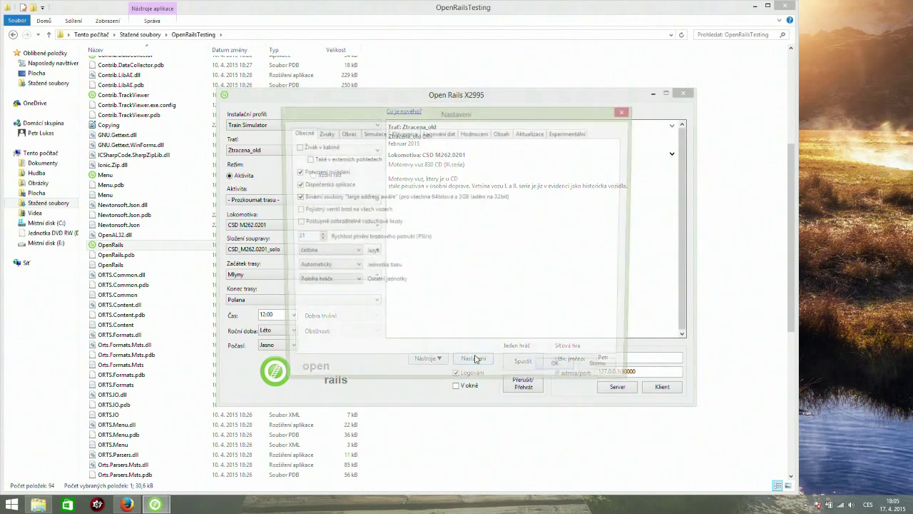
{"action": "left_click", "coordinate": [345, 134]}
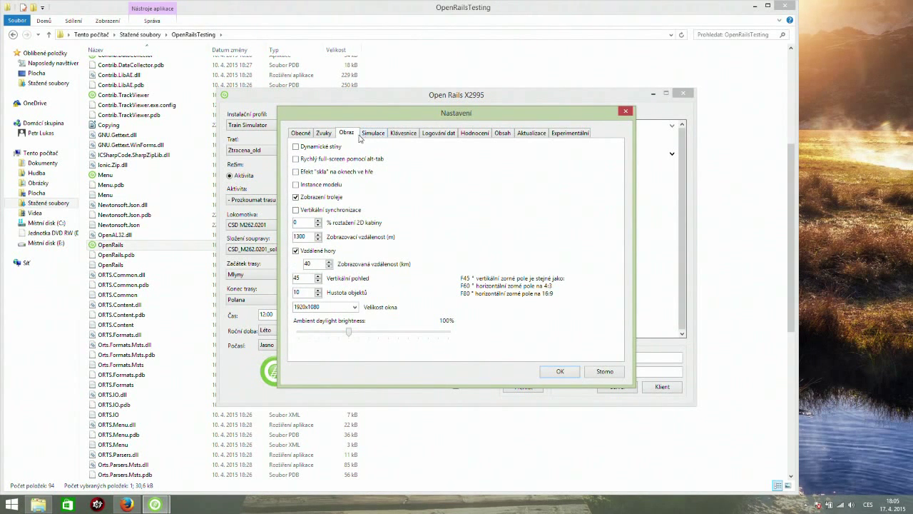
{"action": "left_click", "coordinate": [503, 134]}
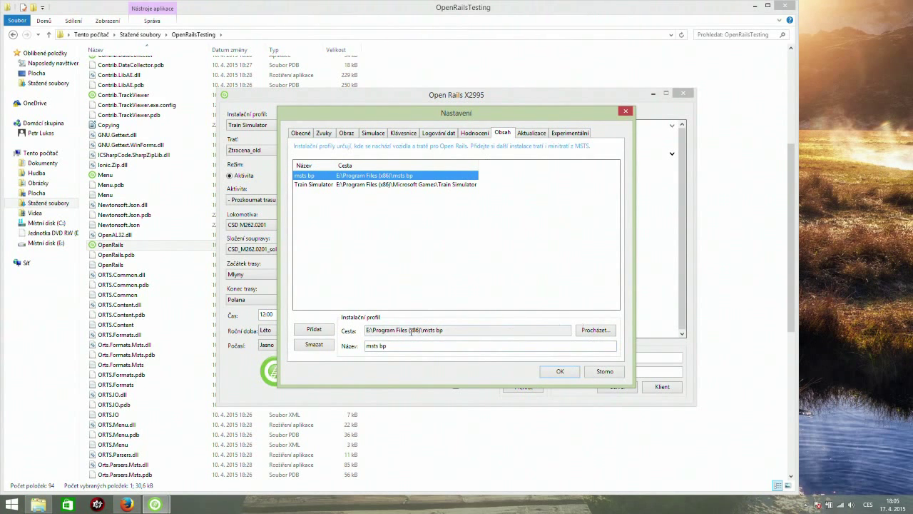
{"action": "left_click", "coordinate": [313, 331]}
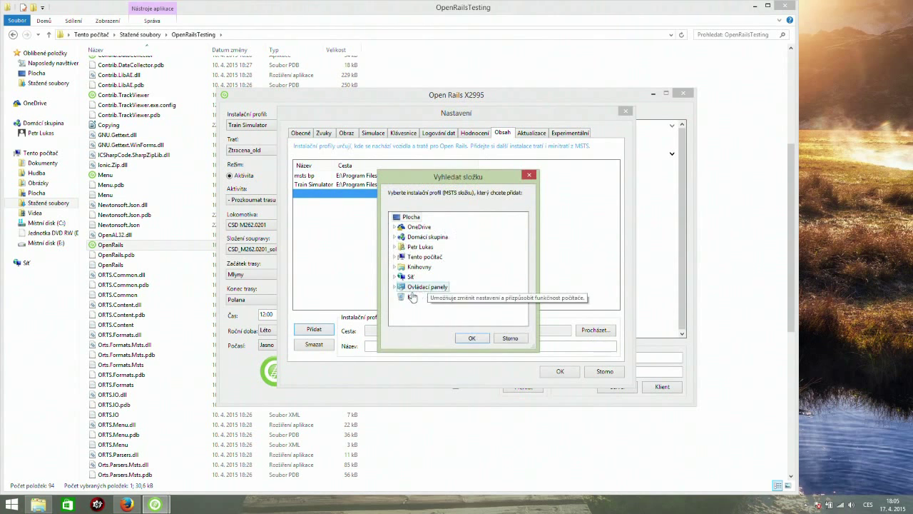
{"action": "left_click", "coordinate": [395, 256]}
{"action": "scroll", "coordinate": [519, 285], "scroll_direction": "down", "scroll_amount": 5}
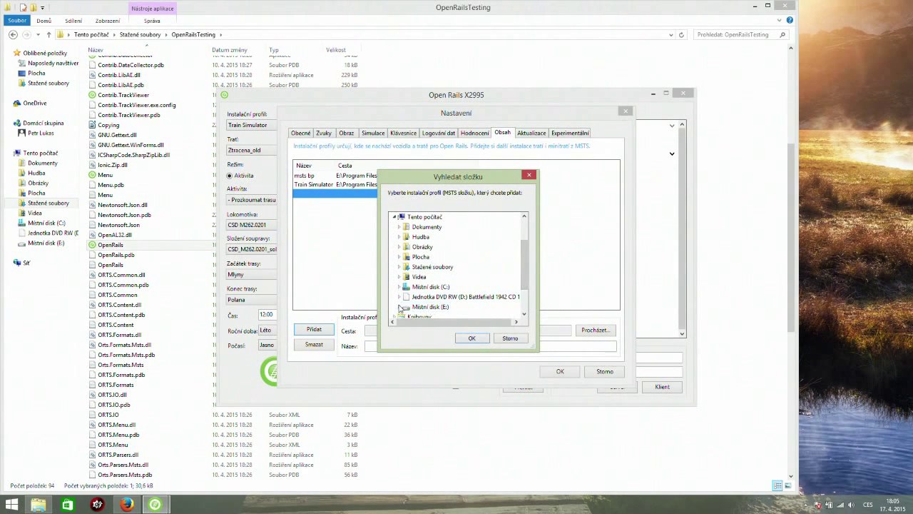
{"action": "left_click_drag", "start_coordinate": [524, 257], "coordinate": [525, 266]}
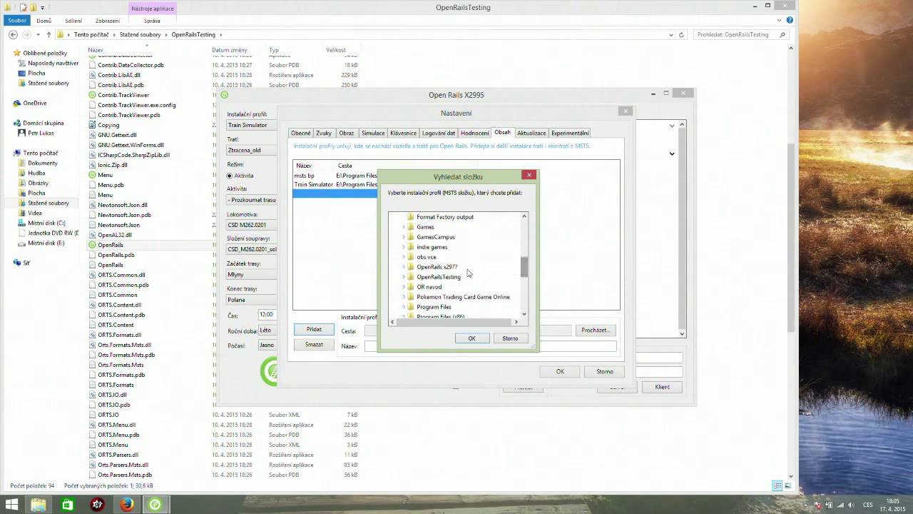
{"action": "left_click", "coordinate": [434, 288]}
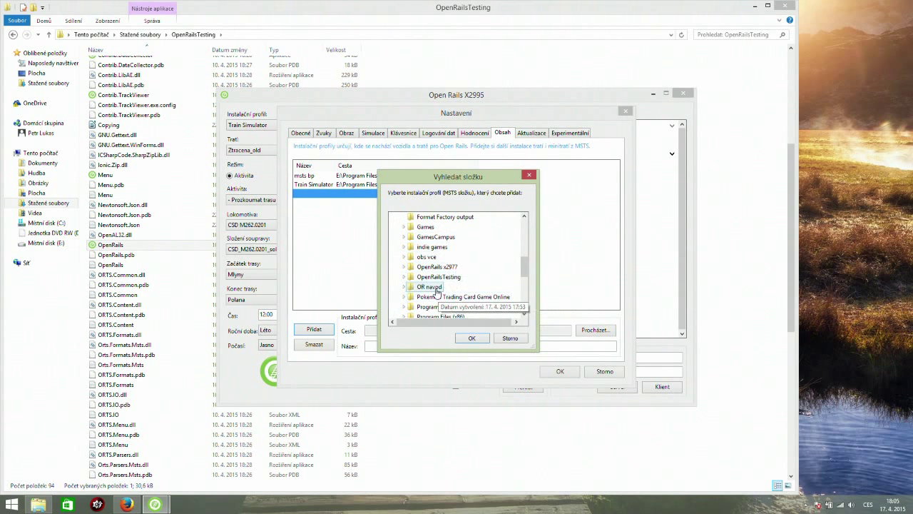
{"action": "left_click", "coordinate": [471, 338]}
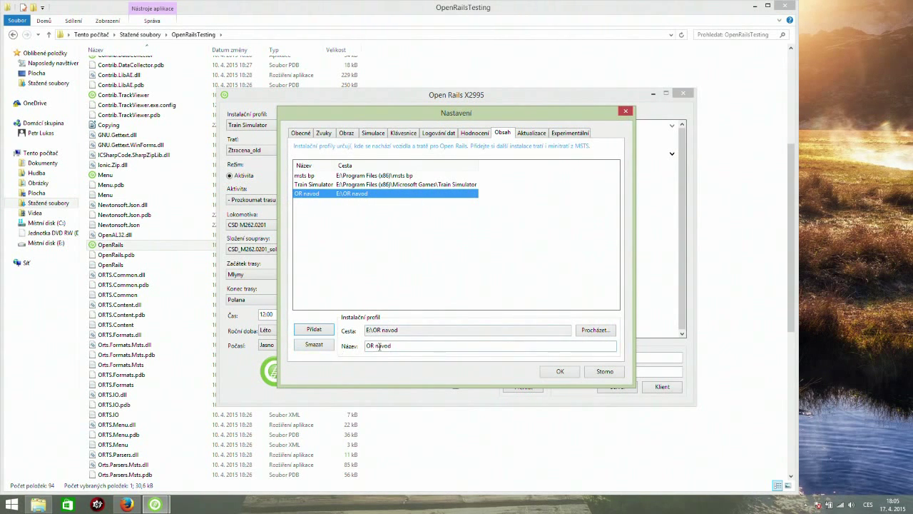
{"action": "left_click", "coordinate": [560, 371]}
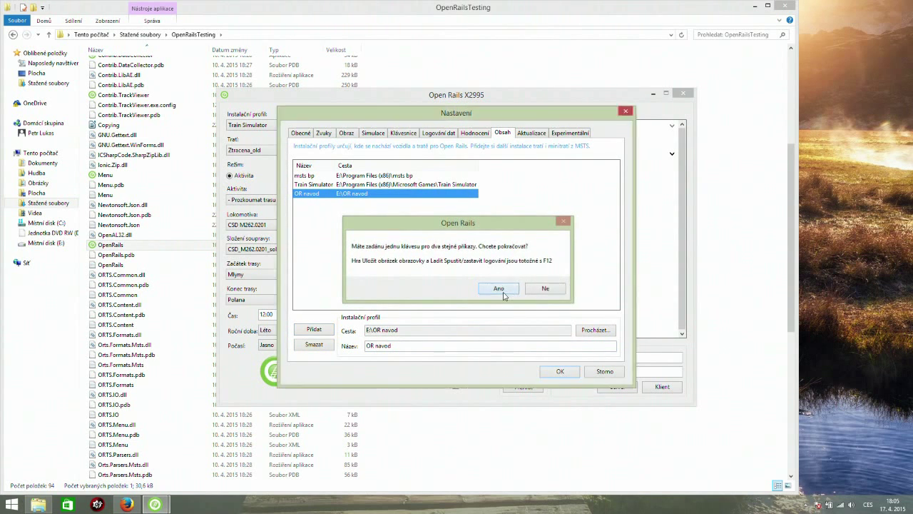
{"action": "left_click", "coordinate": [499, 288]}
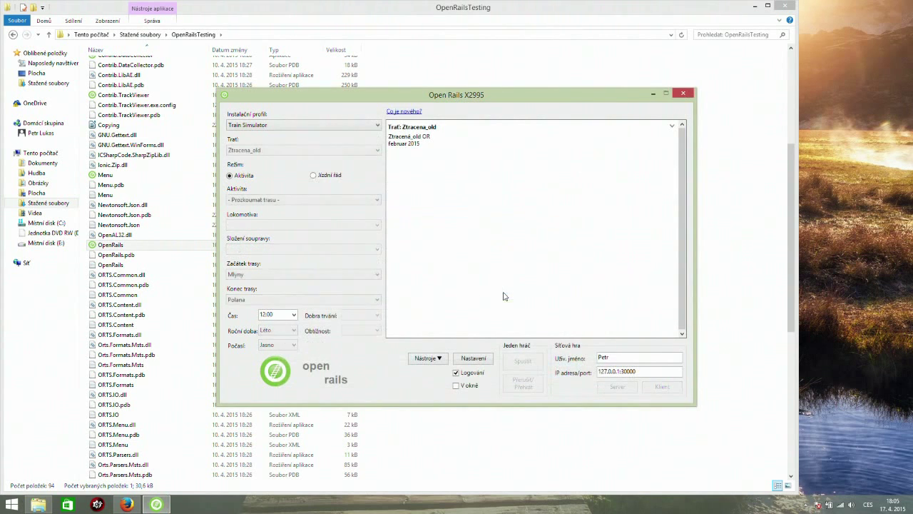
- Select the OR navod installation profile and the Lokalka route
{"action": "left_click", "coordinate": [310, 126]}
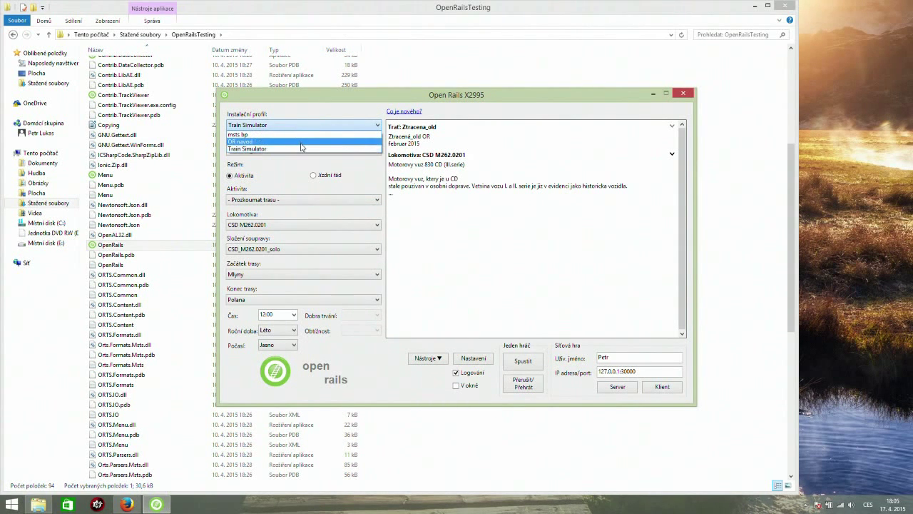
{"action": "left_click", "coordinate": [300, 143]}
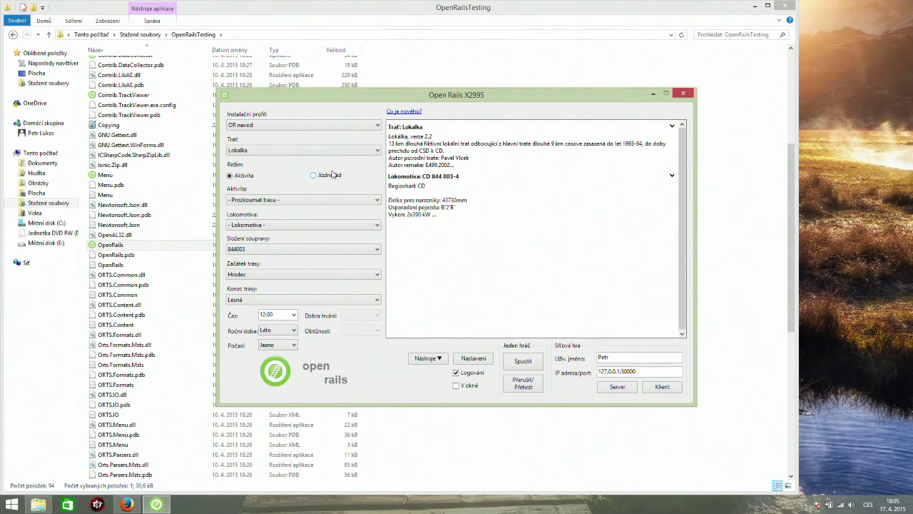
{"action": "left_click", "coordinate": [318, 126]}
{"action": "left_click", "coordinate": [318, 127]}
{"action": "left_click", "coordinate": [311, 151]}
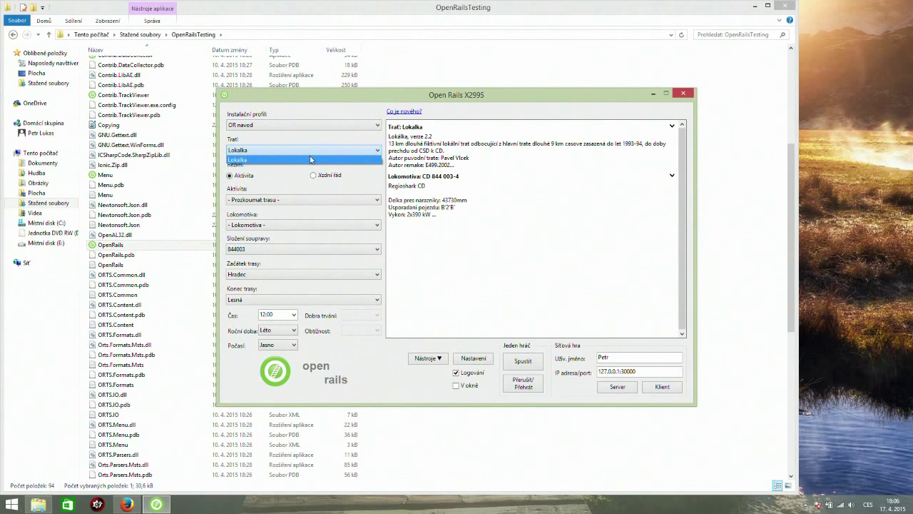
{"action": "left_click", "coordinate": [310, 160]}
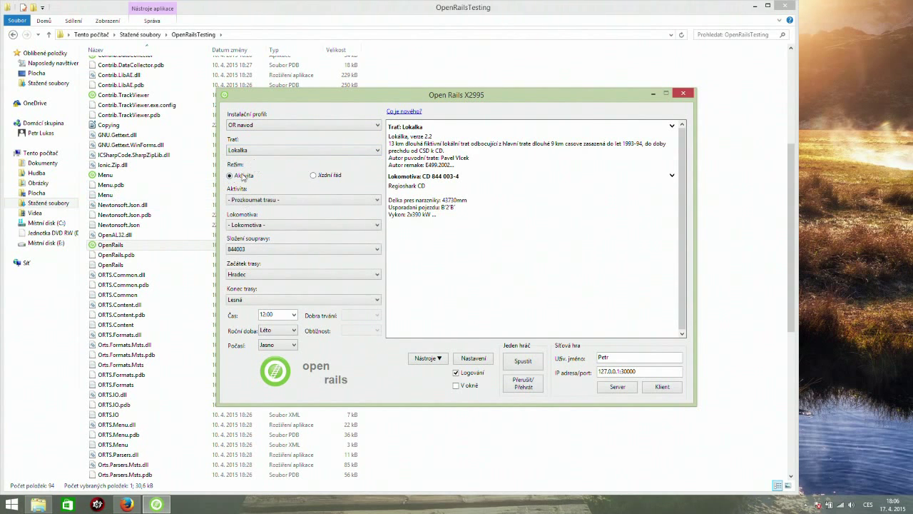
- Choose the Prozkoumat trasu activity with the locomotive CD 844 003-4 and the consist 844003
{"action": "left_click", "coordinate": [271, 202]}
{"action": "left_click", "coordinate": [274, 212]}
{"action": "left_click", "coordinate": [277, 225]}
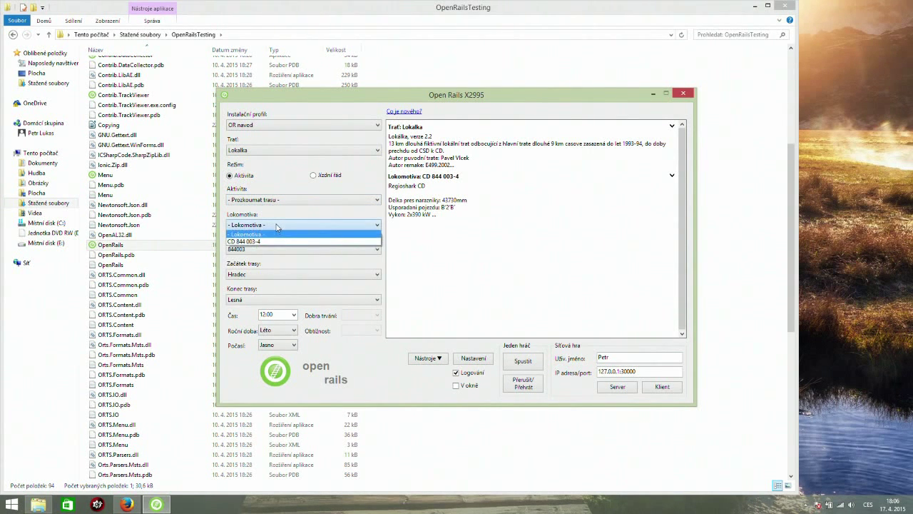
{"action": "left_click", "coordinate": [276, 244]}
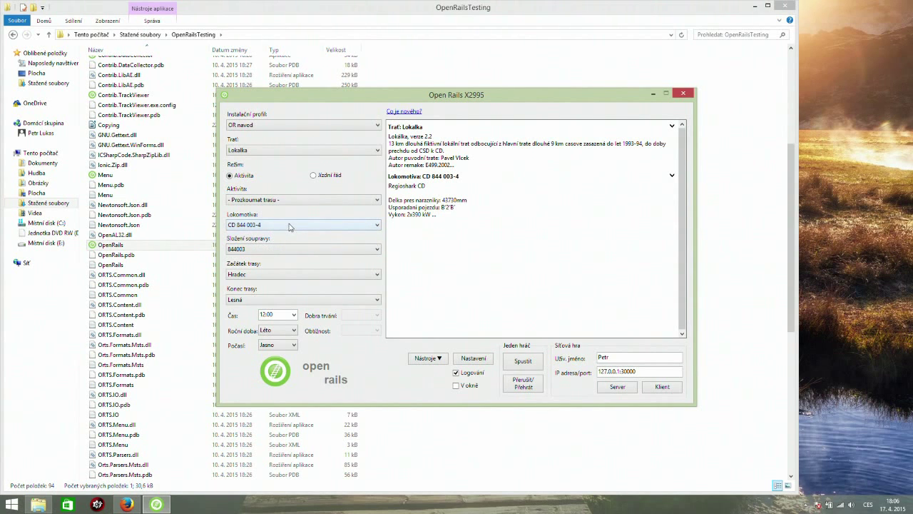
{"action": "left_click", "coordinate": [296, 250]}
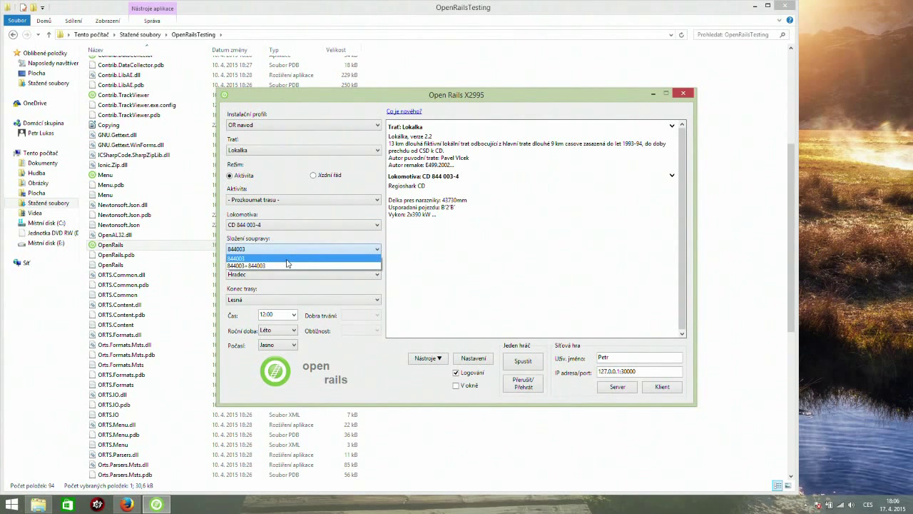
{"action": "left_click", "coordinate": [288, 259]}
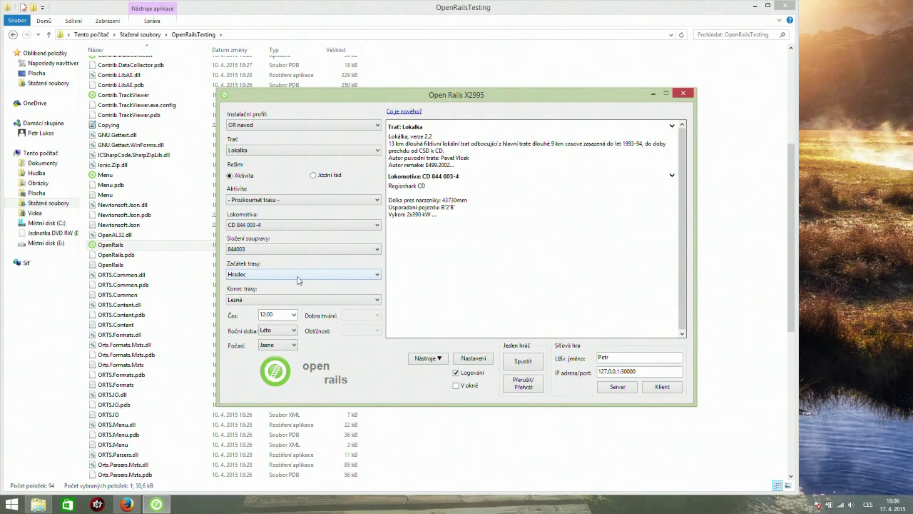
- Set the route to start at Hradec and end at Solnice
{"action": "left_click", "coordinate": [299, 279]}
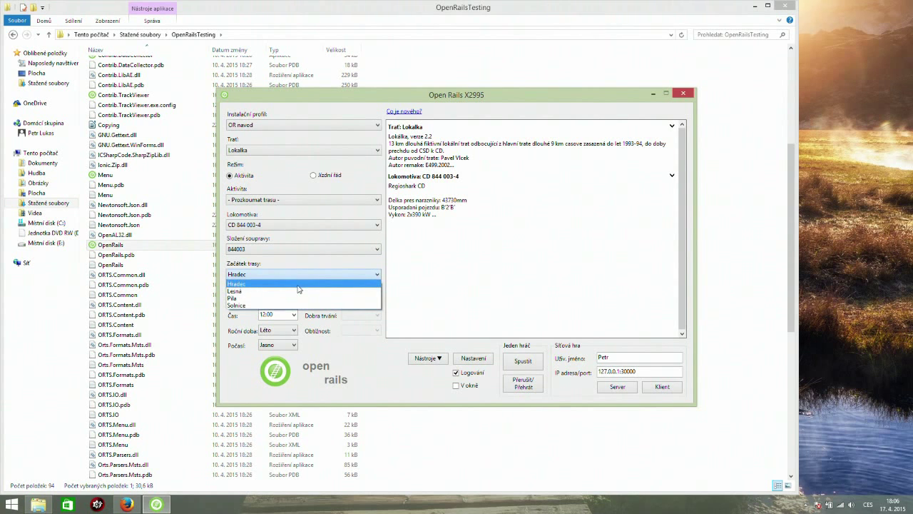
{"action": "left_click", "coordinate": [299, 287]}
{"action": "left_click", "coordinate": [297, 299]}
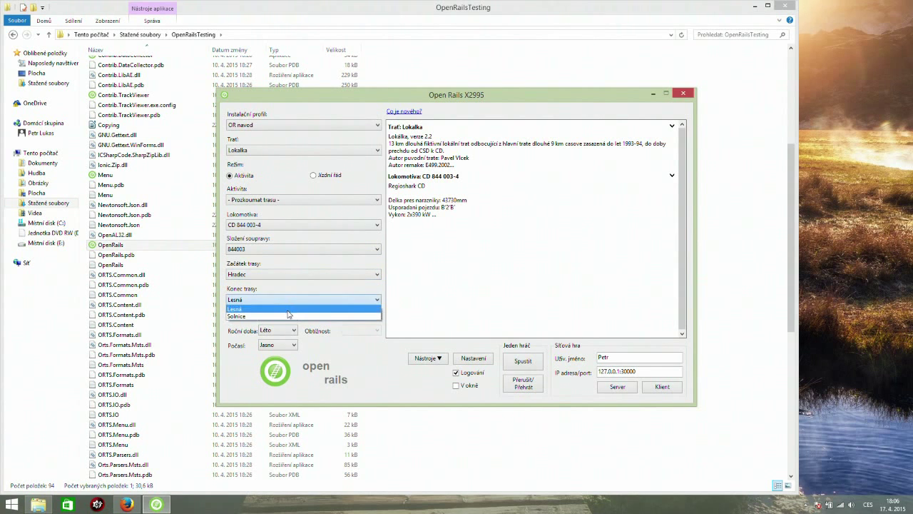
{"action": "left_click", "coordinate": [284, 316]}
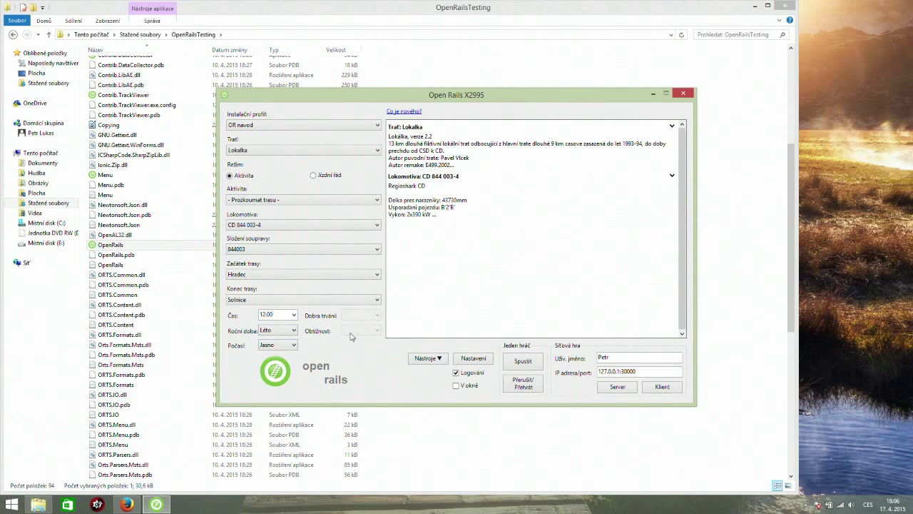
- Review the Obraz display settings and save them, accepting the duplicate key assignment
{"action": "left_click", "coordinate": [471, 361]}
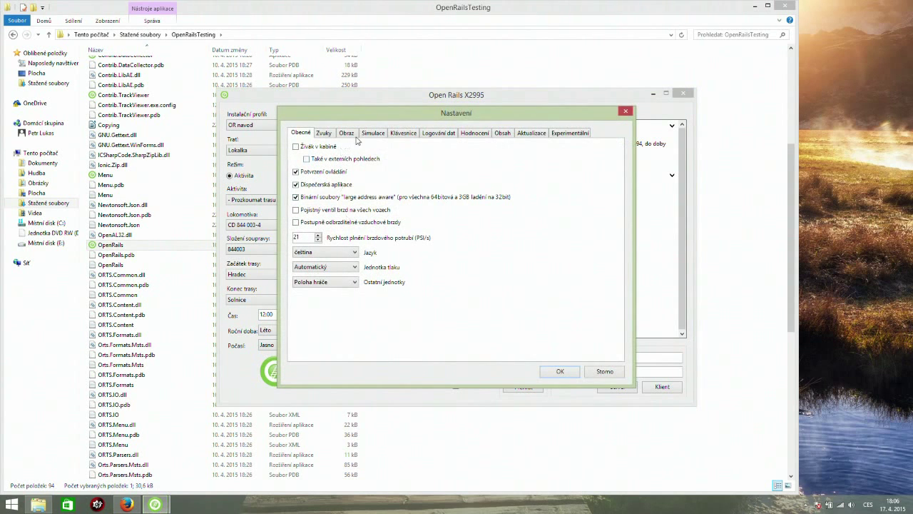
{"action": "left_click", "coordinate": [347, 133]}
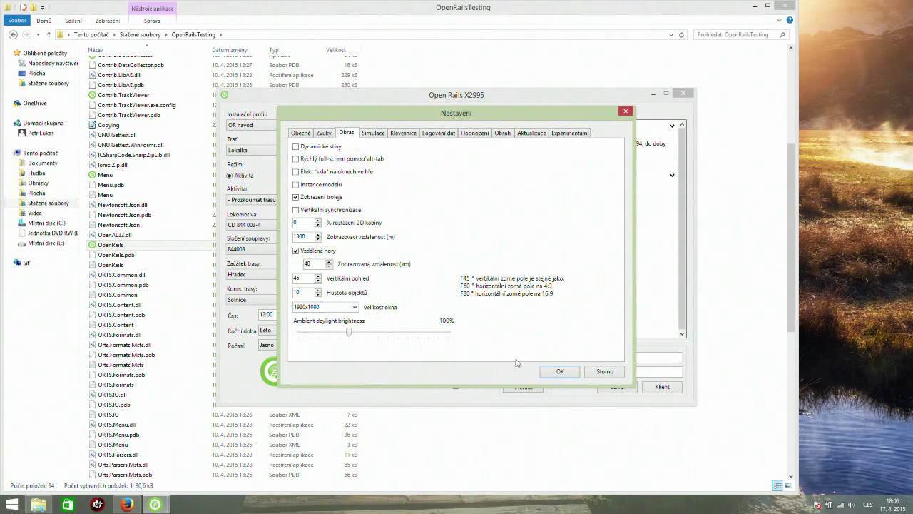
{"action": "left_click", "coordinate": [563, 371]}
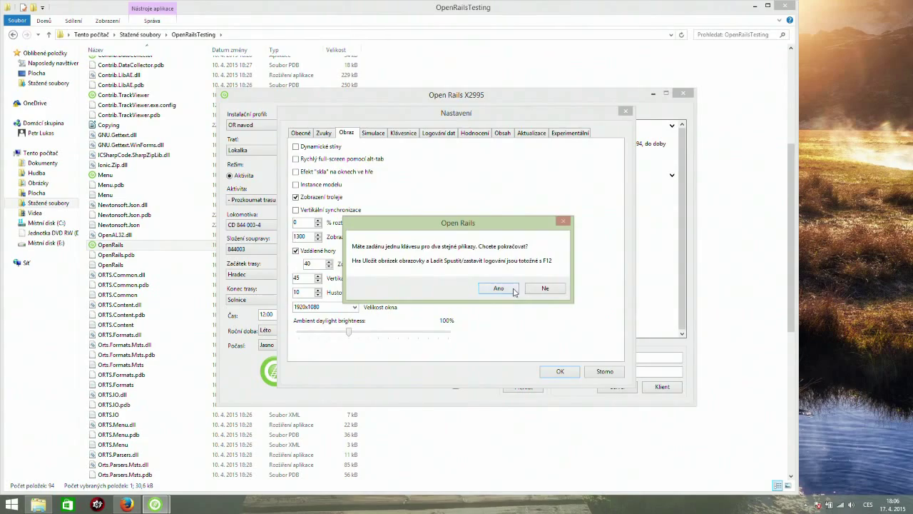
{"action": "left_click", "coordinate": [511, 288]}
- Minimize the OpenRailsTesting folder window and start the single-player run
{"action": "left_click", "coordinate": [756, 7]}
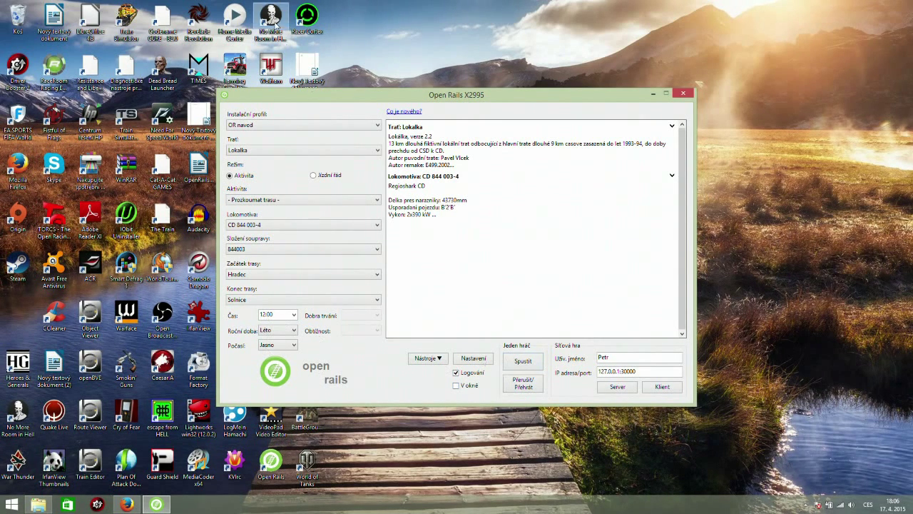
{"action": "left_click", "coordinate": [517, 365]}
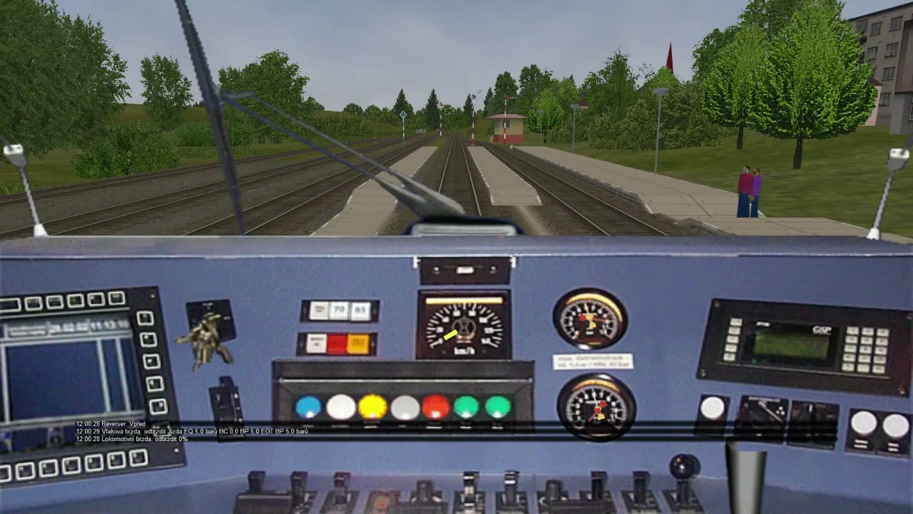
- Open the throttle to 23% and view the departing train from several angles with the external camera
{"action": "key", "text": "d"}
{"action": "key", "text": "d"}
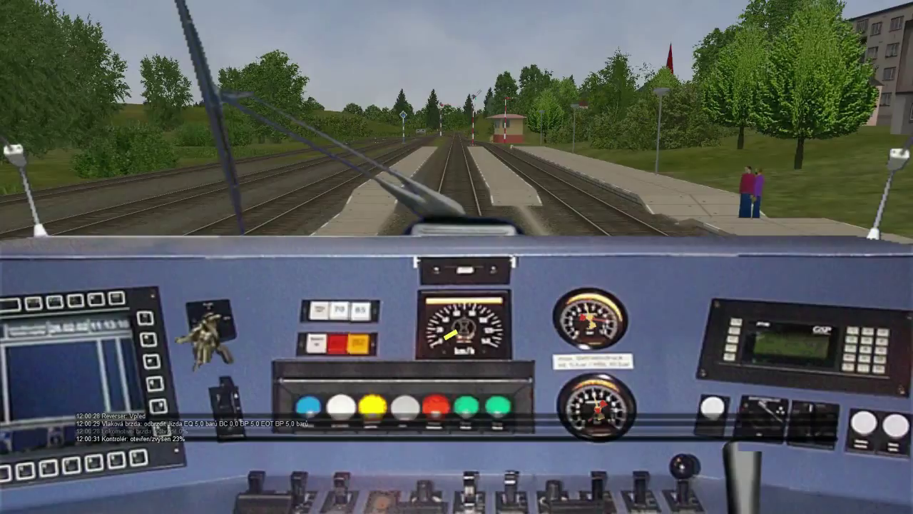
{"action": "key", "text": "2"}
{"action": "key", "text": "Up"}
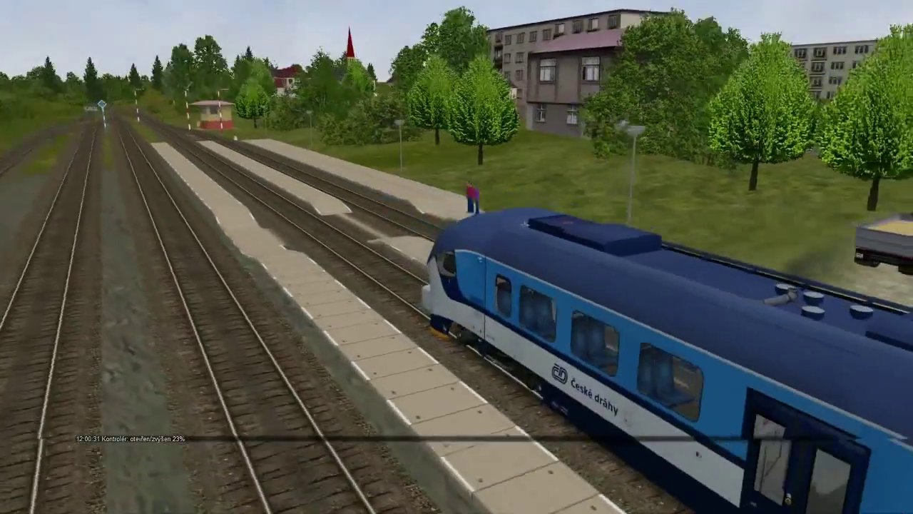
{"action": "key", "text": "Down"}
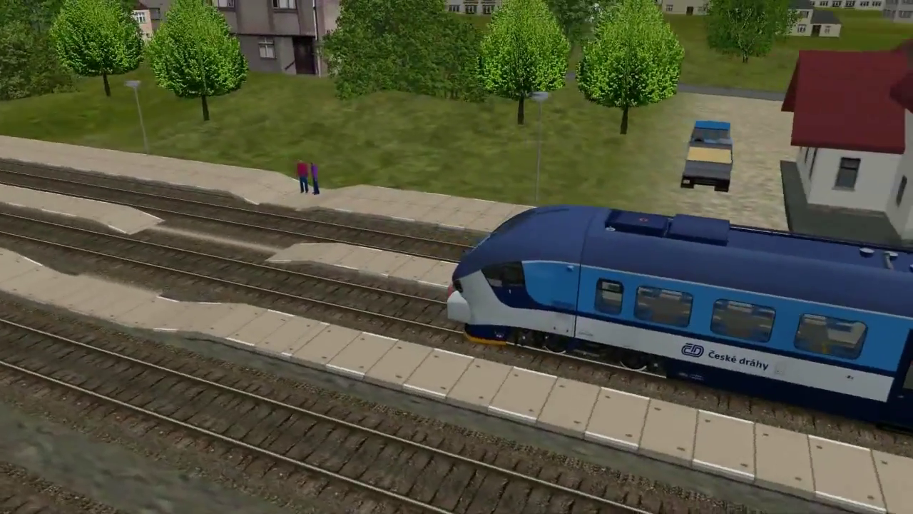
{"action": "key", "text": "Up"}
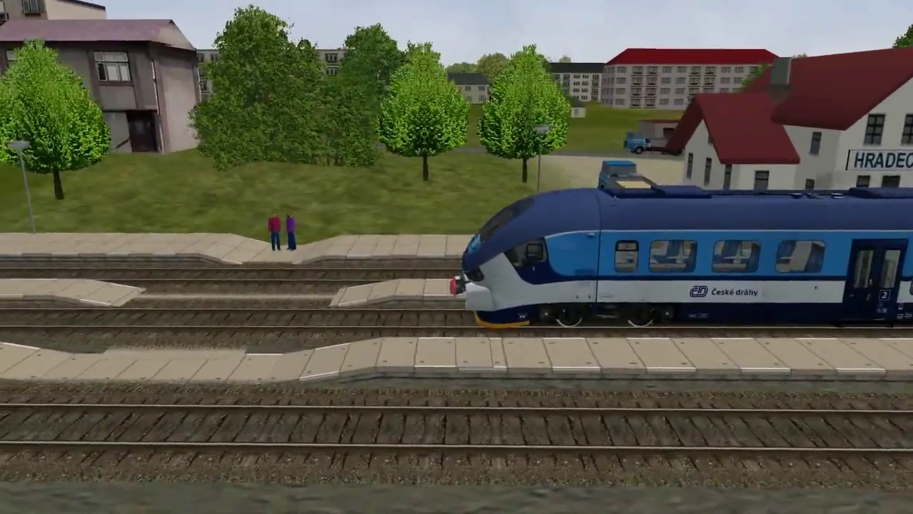
{"action": "key", "text": "Up"}
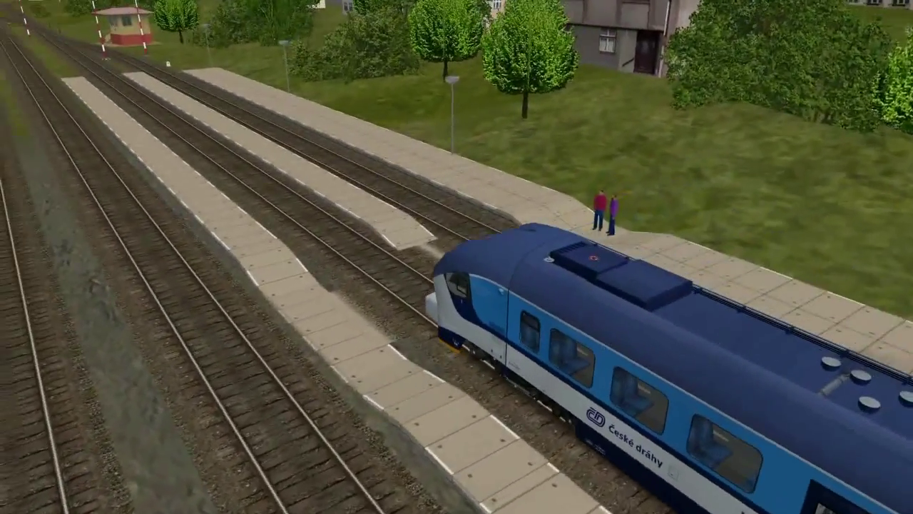
- Close the throttle to 0% and apply the train brake, switching to the cab view and back to the external view
{"action": "key", "text": "a"}
{"action": "key", "text": "a"}
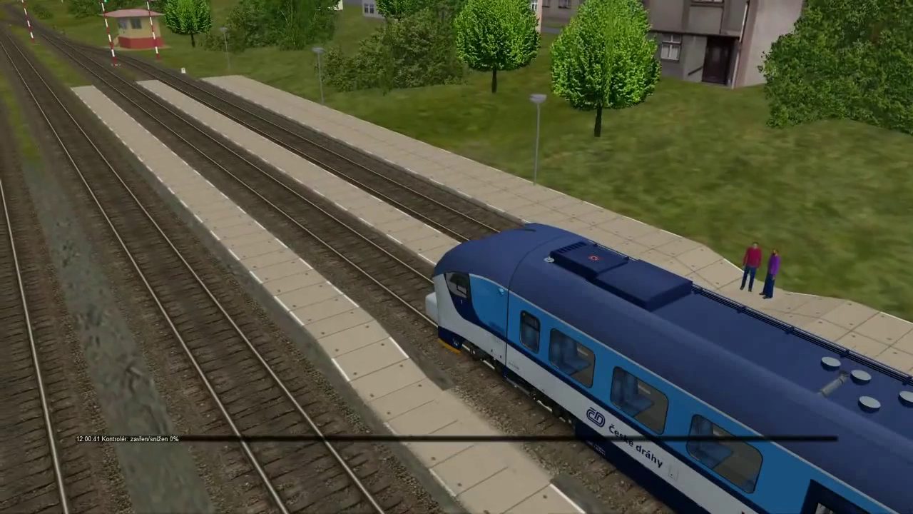
{"action": "key", "text": "apostrophe"}
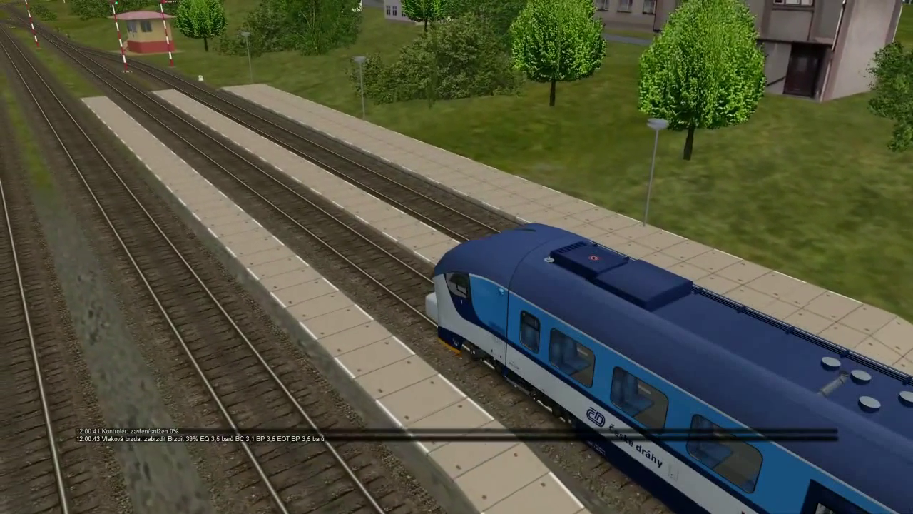
{"action": "key", "text": "1"}
{"action": "key", "text": "apostrophe"}
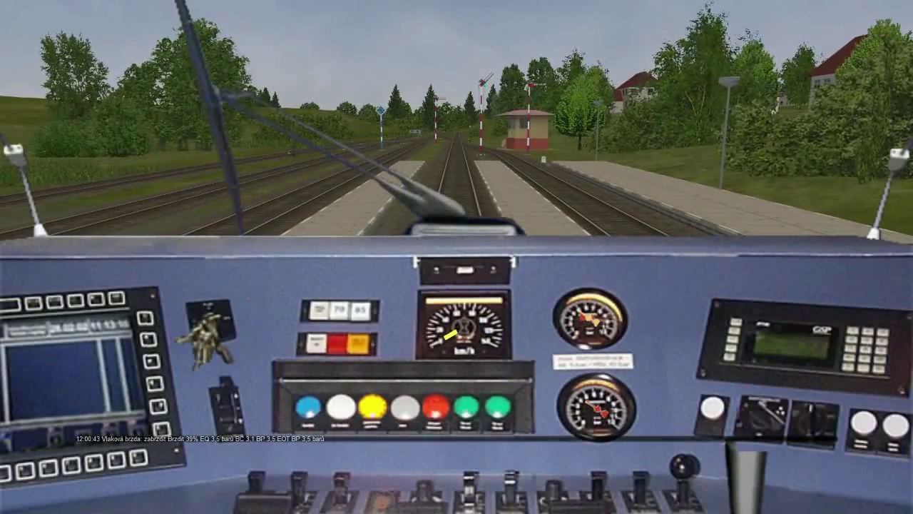
{"action": "key", "text": "2"}
{"action": "key", "text": "Down"}
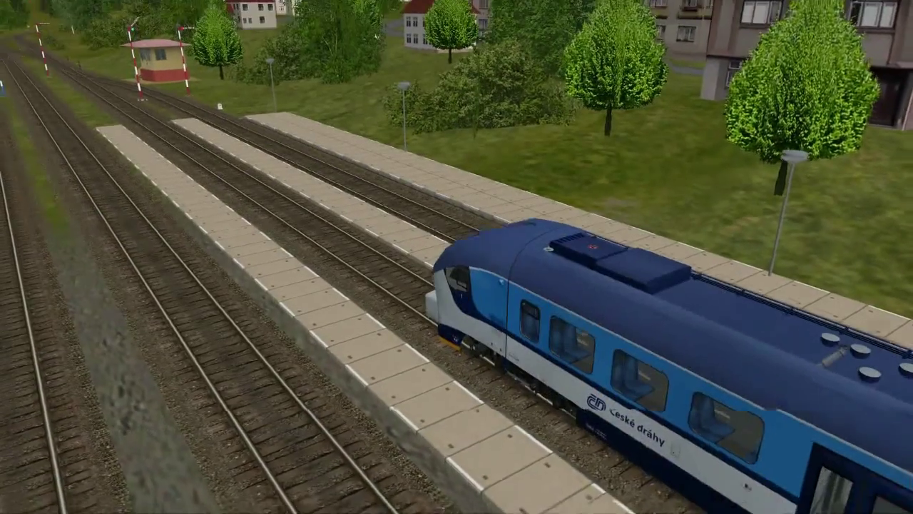